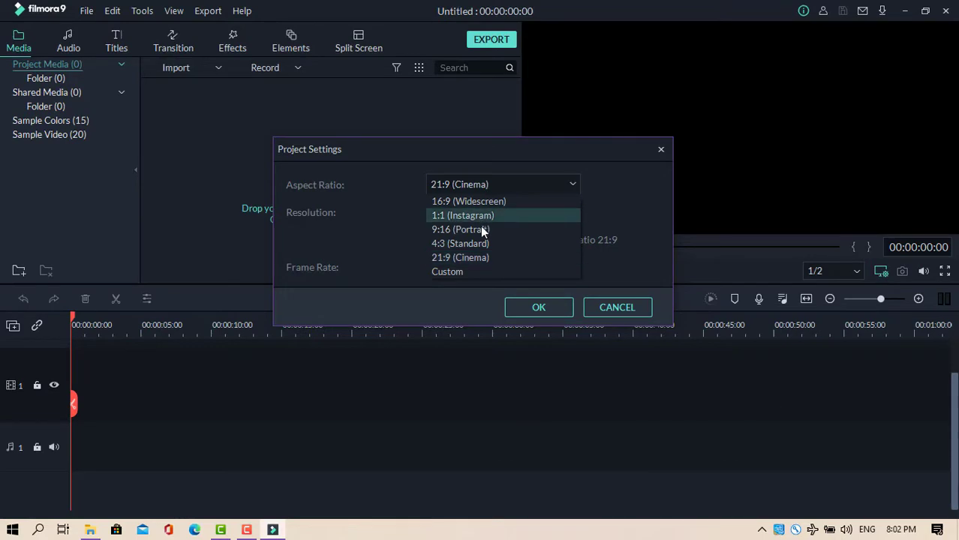
Step: Configure the project with a custom 600 x 1288 resolution and a 60 fps frame rate
{"action": "left_click", "coordinate": [478, 230]}
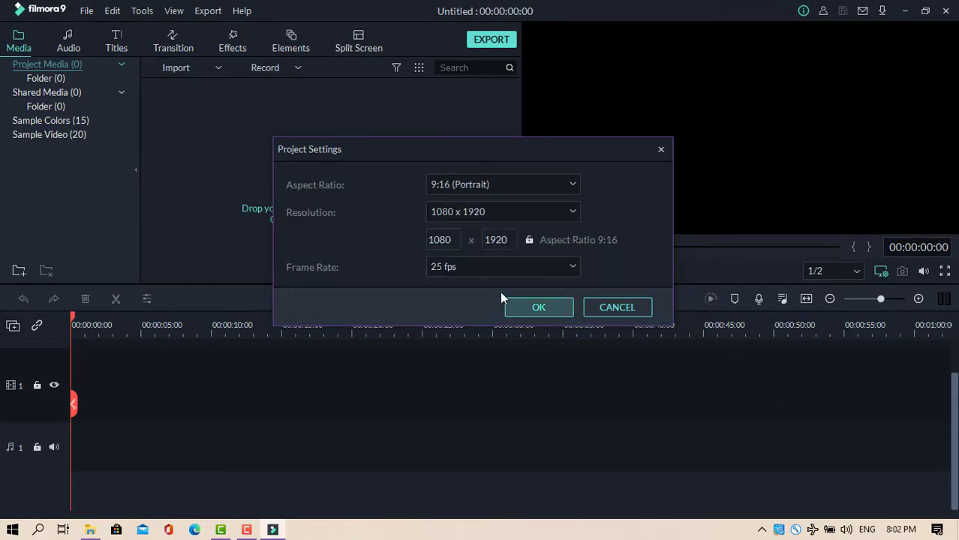
{"action": "double_click", "coordinate": [453, 250]}
{"action": "type", "text": "600"}
{"action": "key", "text": "Tab"}
{"action": "type", "text": "1288"}
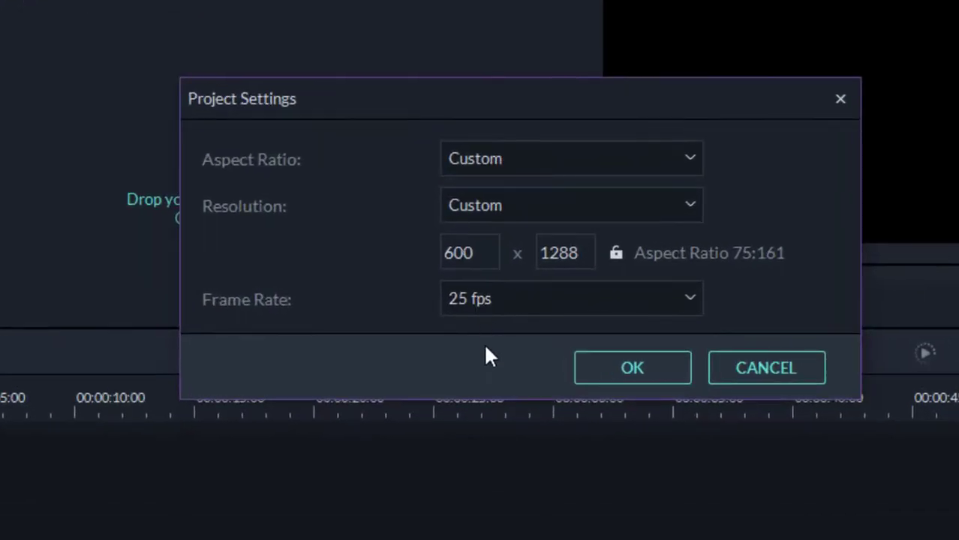
{"action": "left_click", "coordinate": [514, 301]}
{"action": "left_click", "coordinate": [502, 494]}
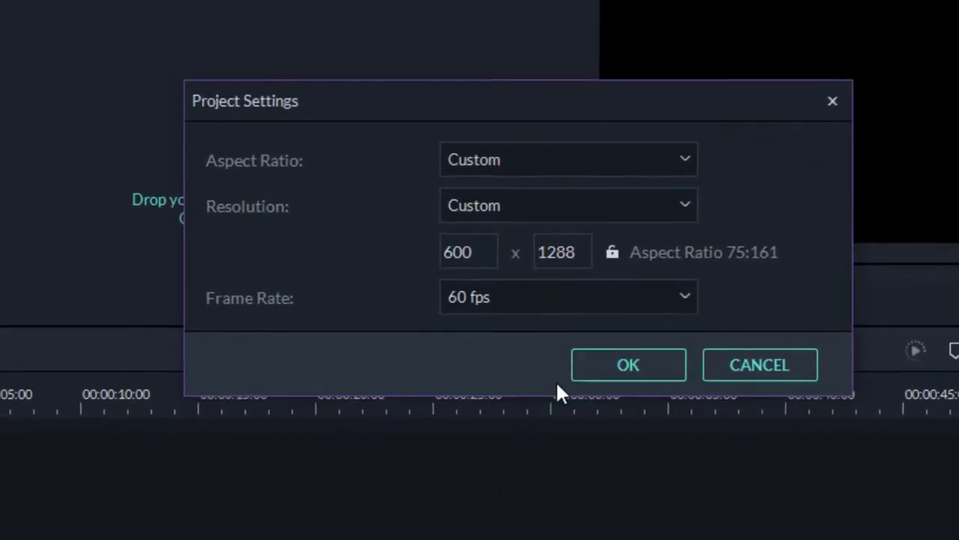
{"action": "left_click", "coordinate": [620, 372]}
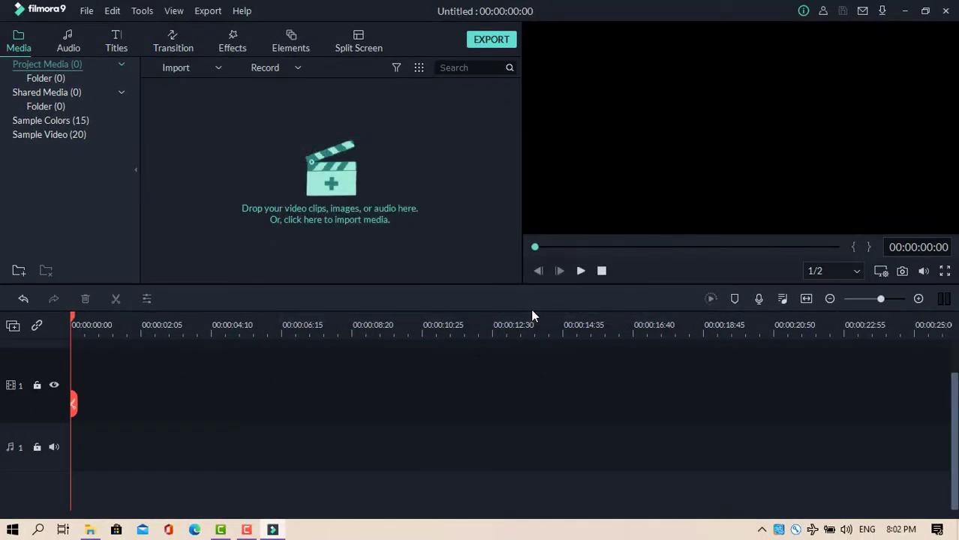
Step: Import all the Master images from the Downloads subfolder into the project media
{"action": "left_click", "coordinate": [345, 185]}
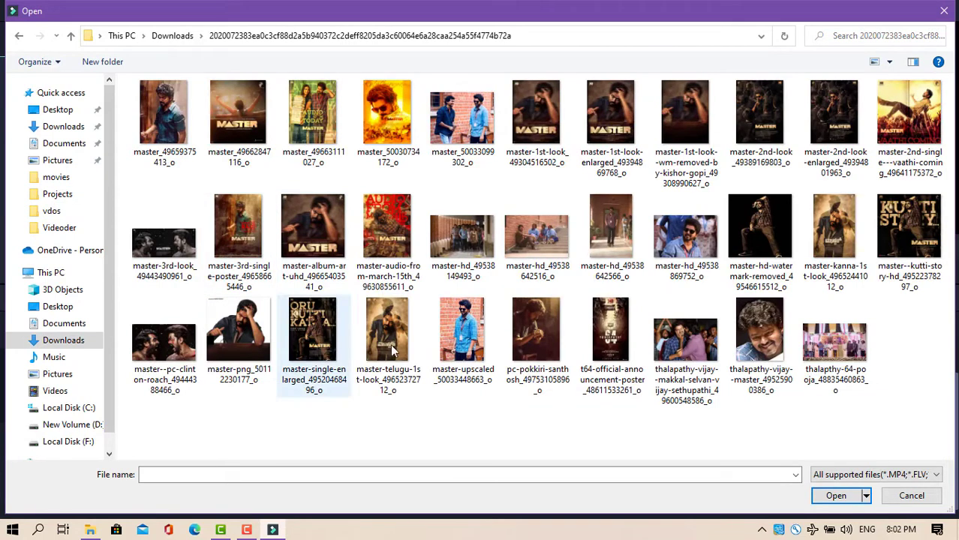
{"action": "key", "text": "ctrl+a"}
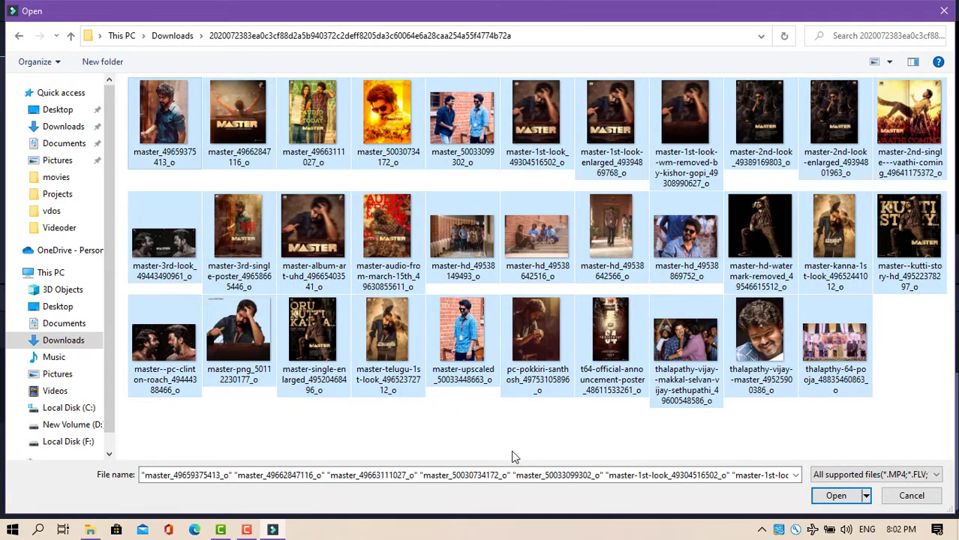
{"action": "left_click", "coordinate": [835, 496]}
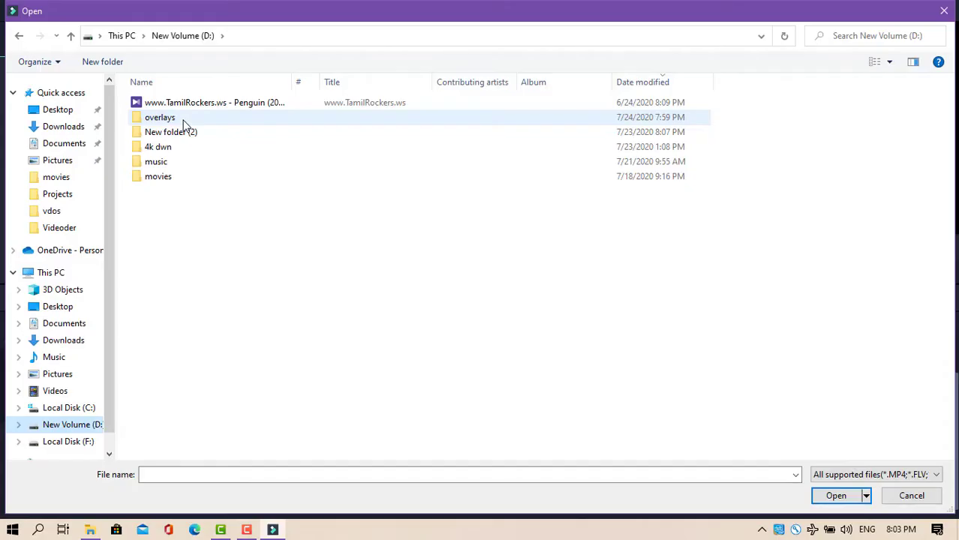
Step: Import all the files from the overlays folder on New Volume (D:)
{"action": "left_click", "coordinate": [182, 123]}
{"action": "double_click", "coordinate": [182, 120]}
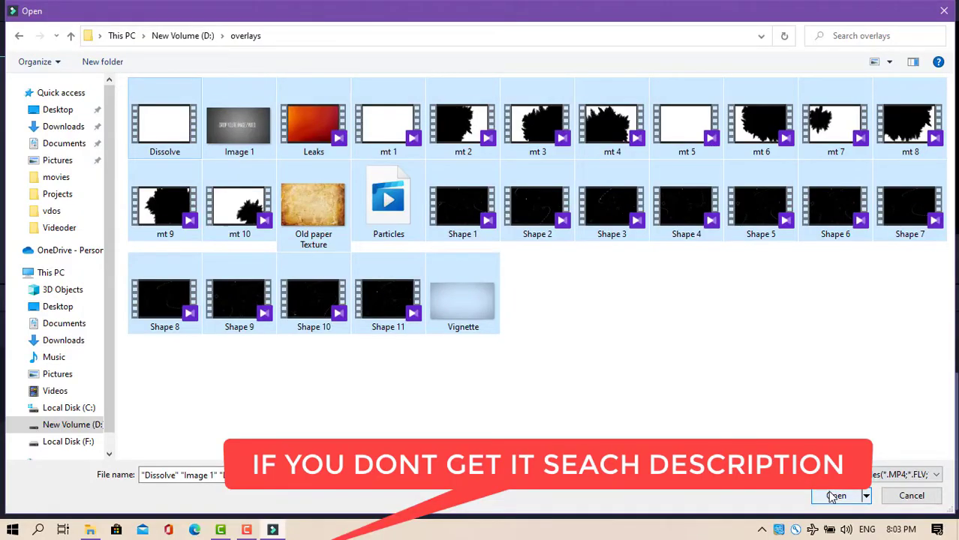
{"action": "left_click", "coordinate": [833, 496]}
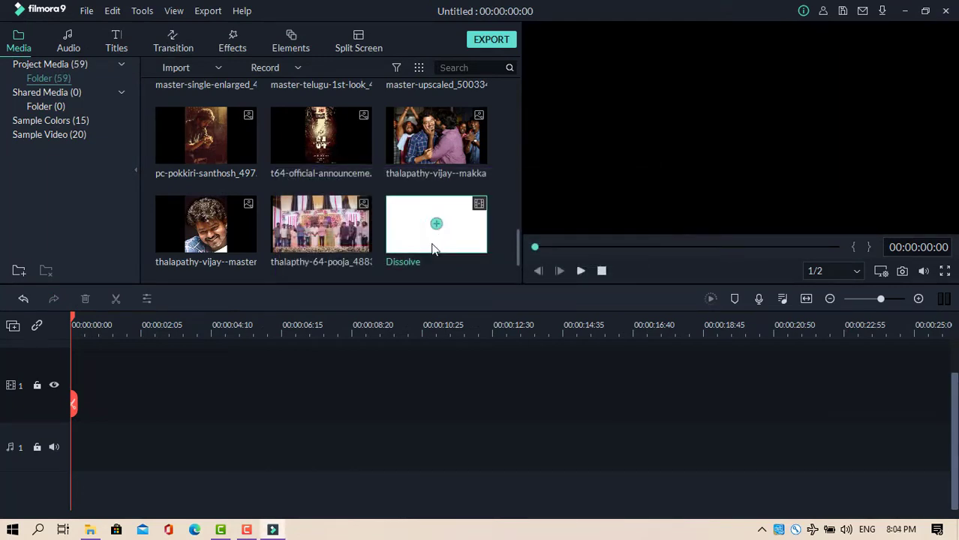
Step: Preview the Dissolve clip and look through the imported mt overlay clips in the project media
{"action": "double_click", "coordinate": [432, 246]}
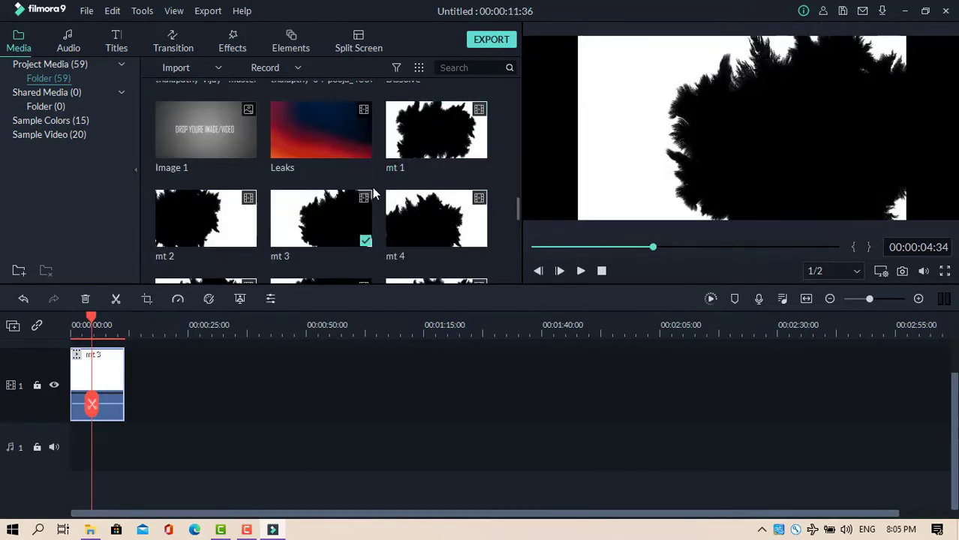
{"action": "scroll", "coordinate": [381, 171], "scroll_direction": "up", "scroll_amount": 5}
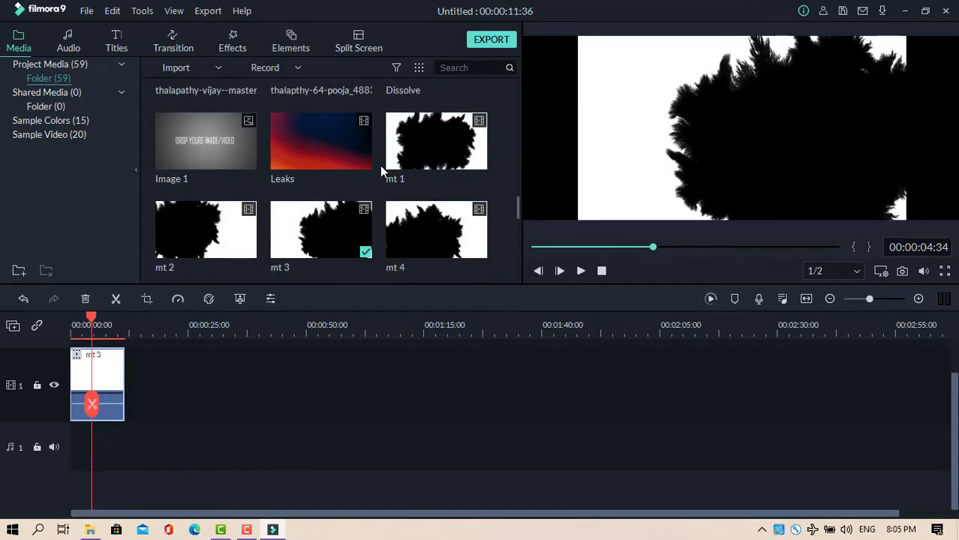
{"action": "scroll", "coordinate": [380, 165], "scroll_direction": "down", "scroll_amount": 5}
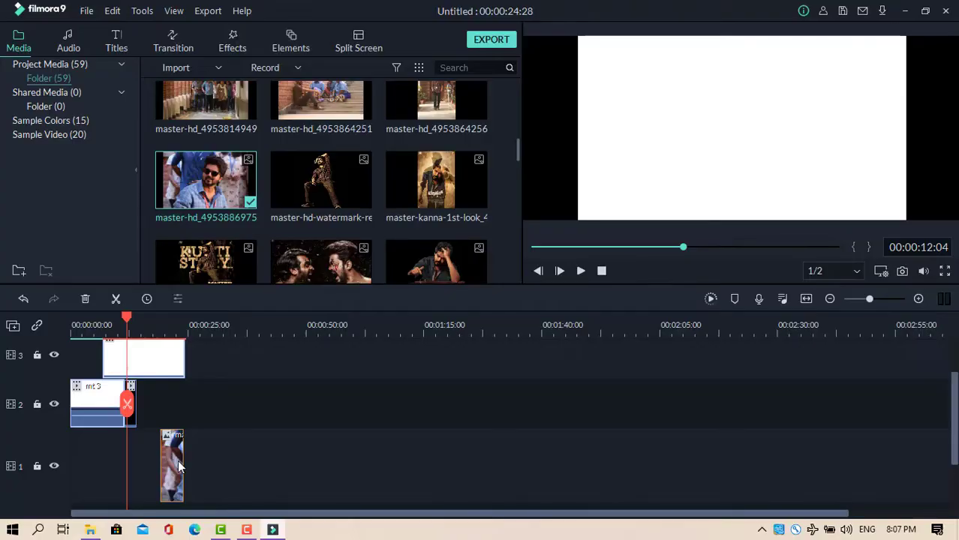
Step: Move the portrait photo on track 1 to the timeline start and extend it to the end of the Dissolve clip
{"action": "left_click", "coordinate": [177, 461]}
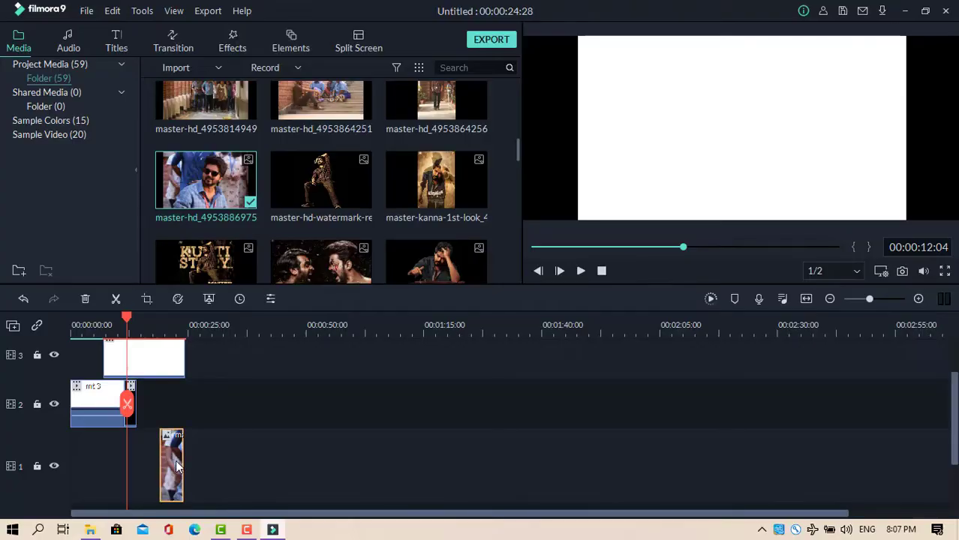
{"action": "left_click_drag", "start_coordinate": [171, 468], "coordinate": [81, 465]}
{"action": "left_click_drag", "start_coordinate": [93, 465], "coordinate": [184, 464]}
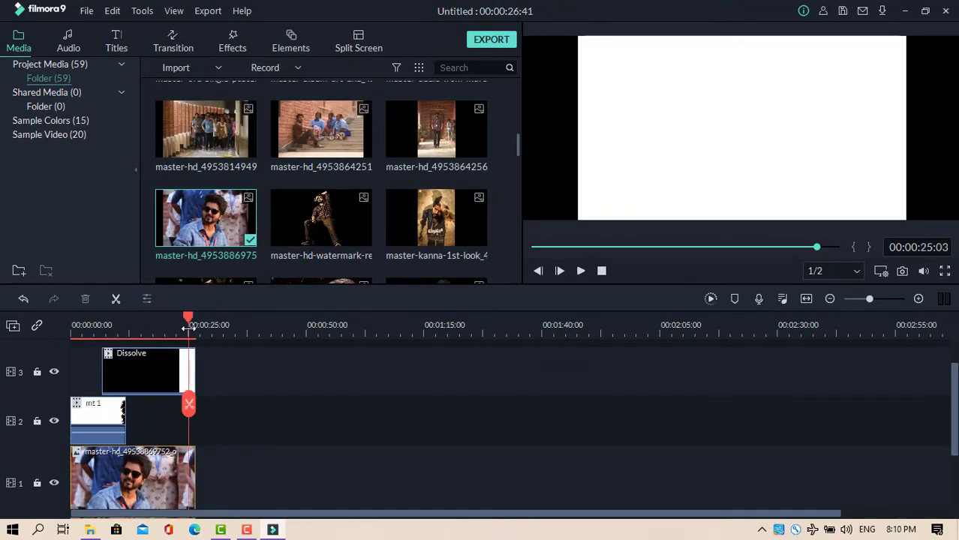
Step: Set the compositing blending mode of the mt 1 and Dissolve clips to Screen
{"action": "left_click_drag", "start_coordinate": [190, 317], "coordinate": [165, 316]}
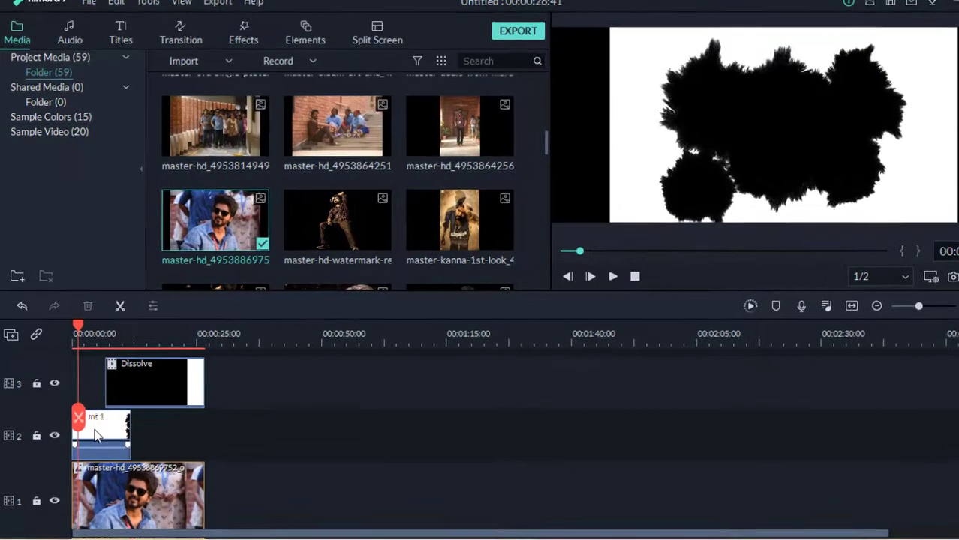
{"action": "left_click", "coordinate": [92, 416]}
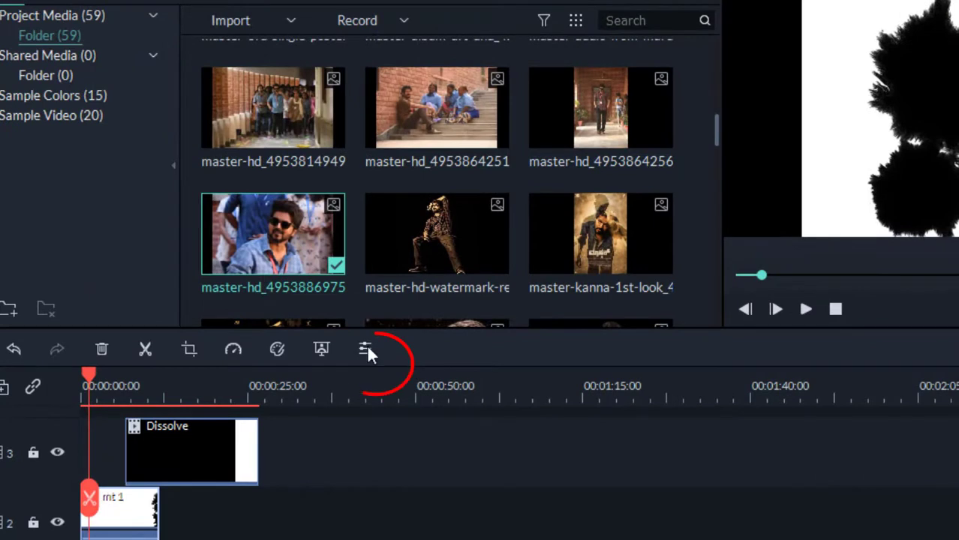
{"action": "left_click", "coordinate": [366, 349]}
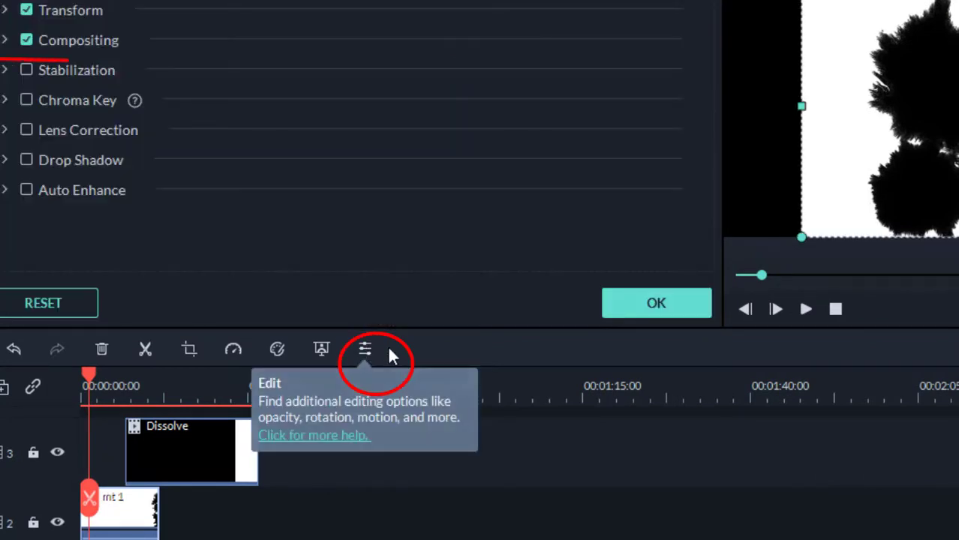
{"action": "left_click", "coordinate": [5, 41]}
{"action": "left_click", "coordinate": [248, 91]}
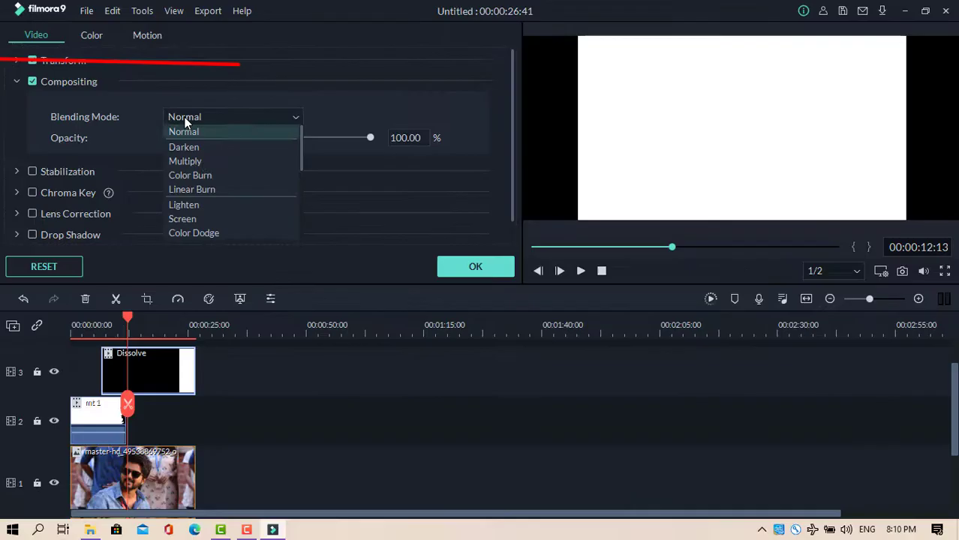
{"action": "left_click", "coordinate": [197, 218]}
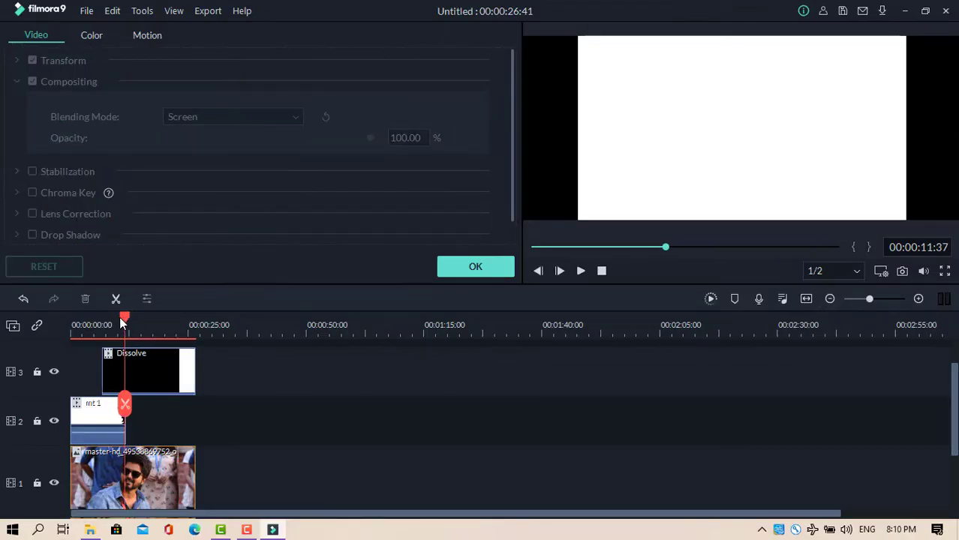
{"action": "left_click_drag", "start_coordinate": [120, 317], "coordinate": [67, 320]}
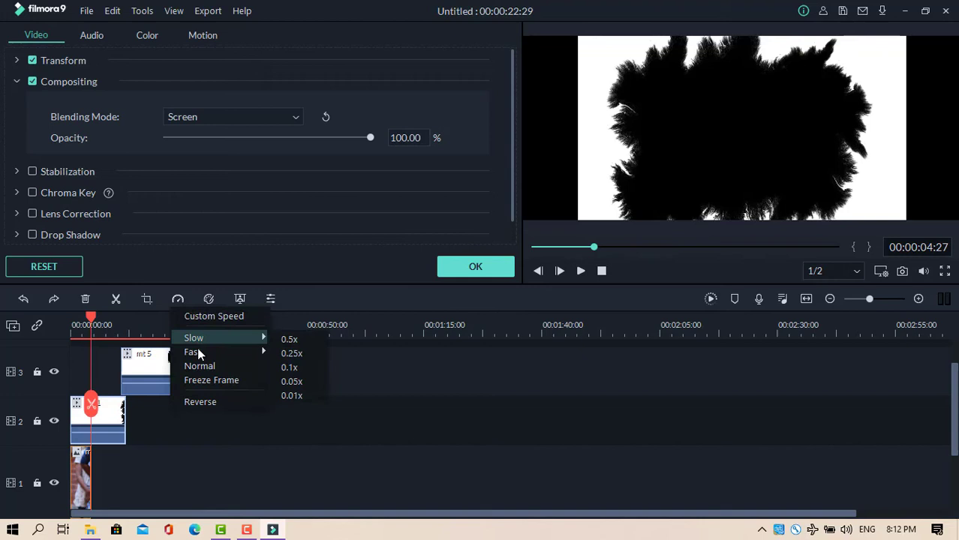
Step: Move the mt 5 clip to start at the first photo's end and set both mt 1 and mt 5 to 2x fast speed
{"action": "mouse_move", "coordinate": [201, 351]}
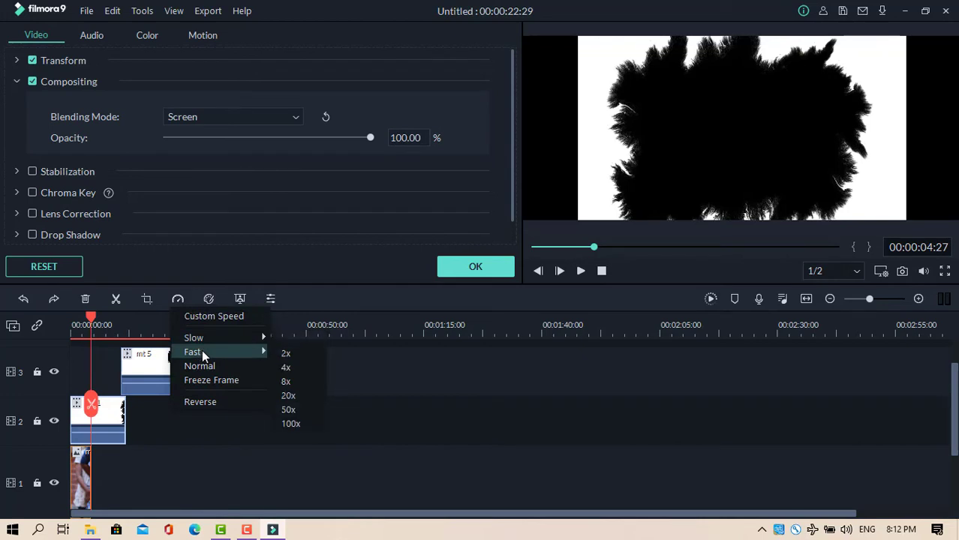
{"action": "left_click", "coordinate": [283, 354]}
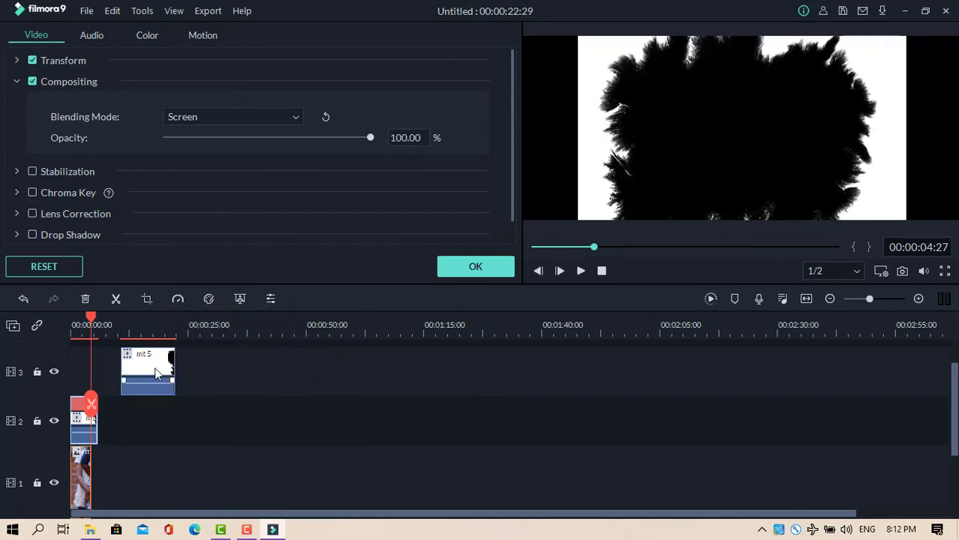
{"action": "left_click_drag", "start_coordinate": [160, 368], "coordinate": [118, 365]}
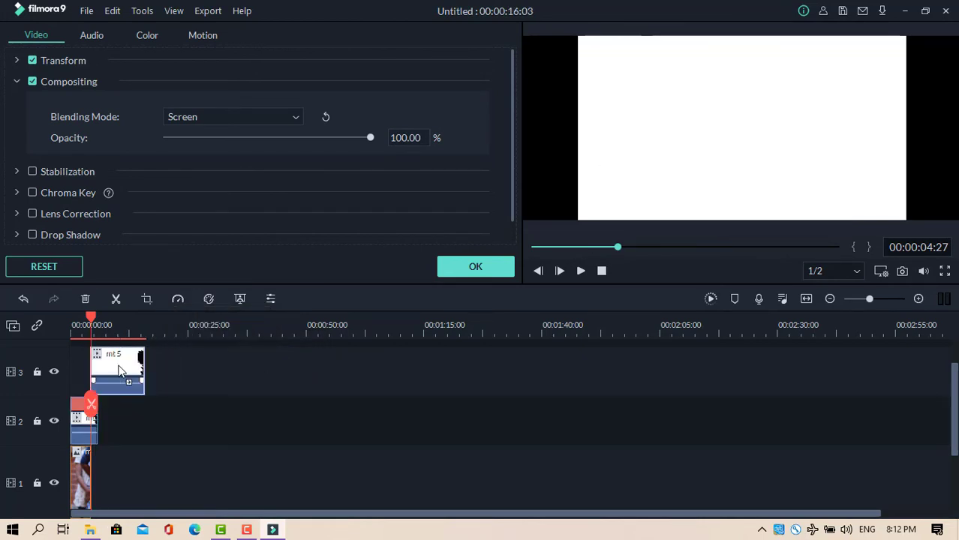
{"action": "left_click", "coordinate": [177, 300]}
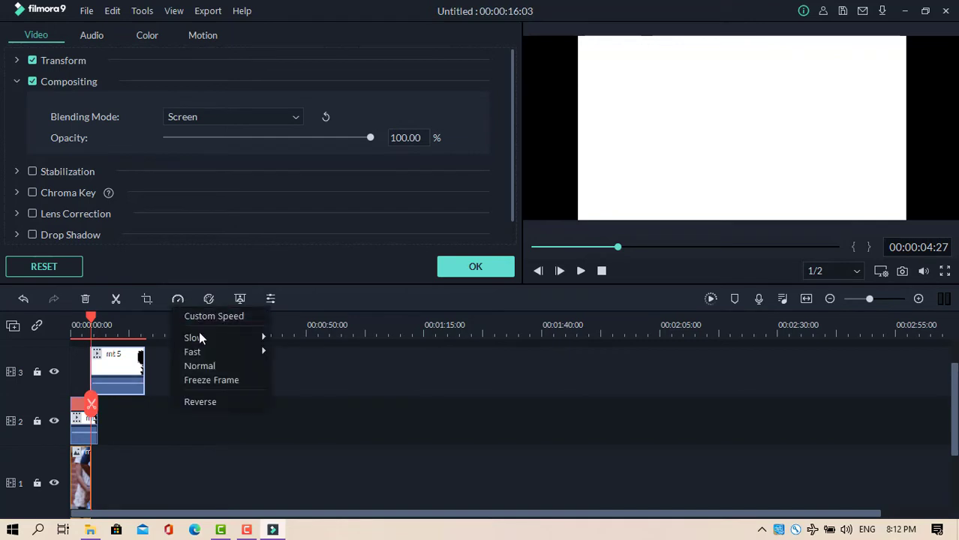
{"action": "mouse_move", "coordinate": [201, 354]}
{"action": "left_click", "coordinate": [289, 353]}
{"action": "left_click", "coordinate": [289, 364]}
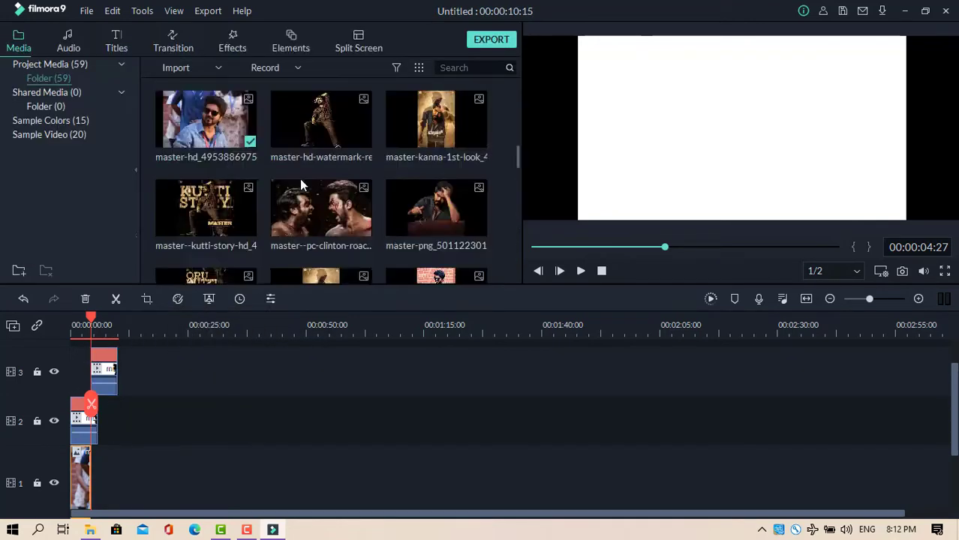
Step: Add the photo of two men shouting face to face after the first photo on track 1 and play the sequence
{"action": "scroll", "coordinate": [299, 178], "scroll_direction": "down", "scroll_amount": 6}
{"action": "scroll", "coordinate": [299, 179], "scroll_direction": "up", "scroll_amount": 5}
{"action": "left_click_drag", "start_coordinate": [309, 143], "coordinate": [87, 501]}
{"action": "left_click_drag", "start_coordinate": [91, 319], "coordinate": [36, 326]}
{"action": "key", "text": "space"}
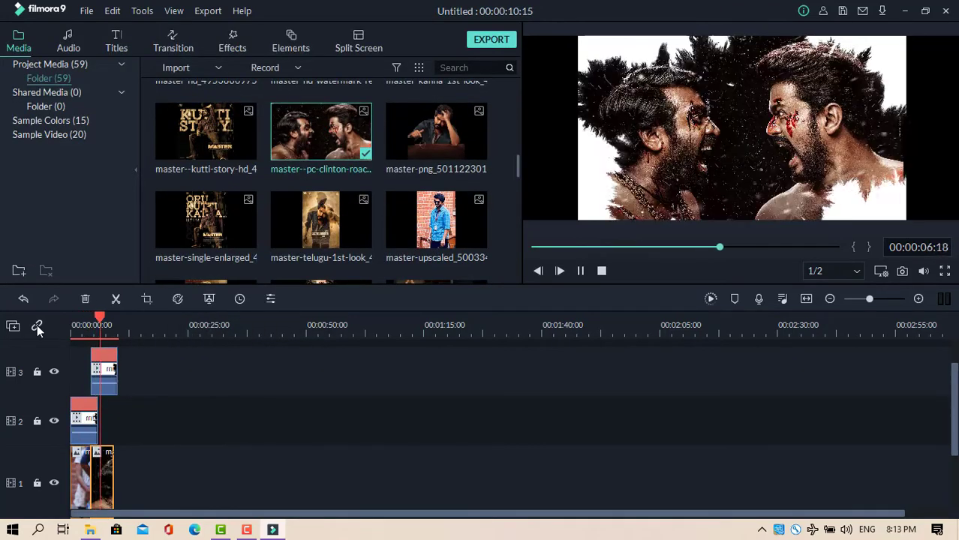
Step: Shift the mt 5 clip slightly later on track 3 so it starts near the end of mt 1, and play back the transition
{"action": "key", "text": "space"}
{"action": "left_click", "coordinate": [112, 376]}
{"action": "left_click", "coordinate": [178, 300]}
{"action": "mouse_move", "coordinate": [133, 404]}
{"action": "left_click", "coordinate": [109, 385]}
{"action": "left_click_drag", "start_coordinate": [99, 380], "coordinate": [106, 378]}
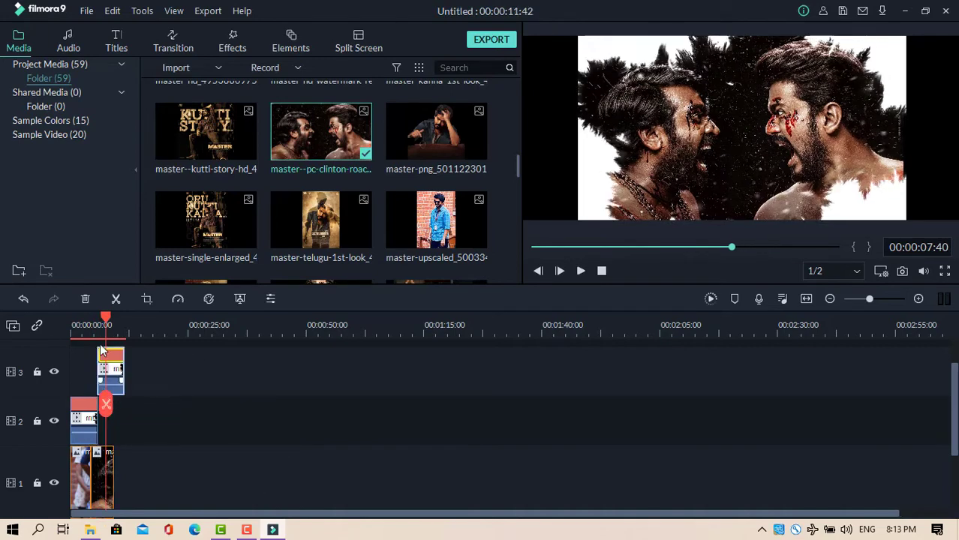
{"action": "left_click_drag", "start_coordinate": [89, 324], "coordinate": [96, 324]}
{"action": "key", "text": "space"}
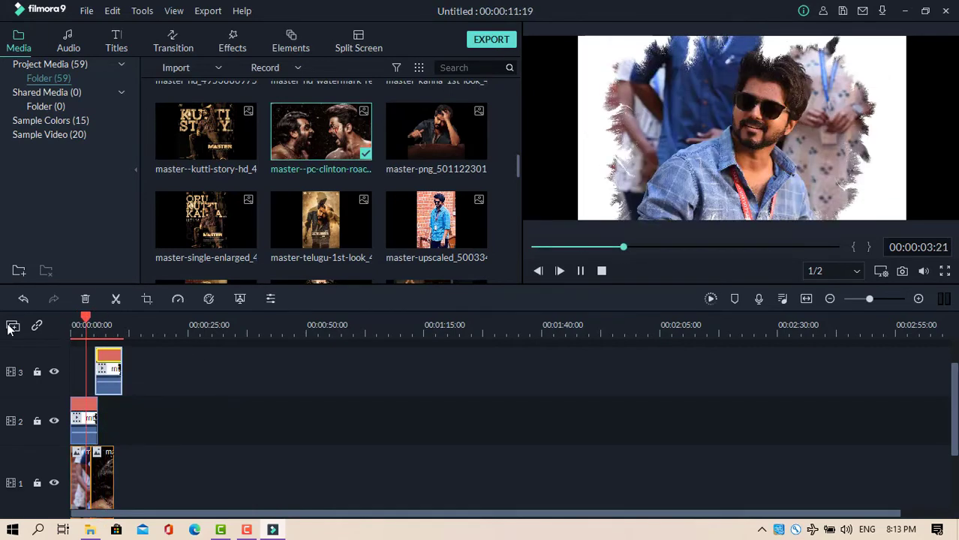
Step: Adjust the ends of the two photos on track 1 to line up with the mt clips above, and preview the result
{"action": "left_click_drag", "start_coordinate": [112, 484], "coordinate": [114, 484]}
{"action": "left_click_drag", "start_coordinate": [95, 482], "coordinate": [96, 482]}
{"action": "left_click_drag", "start_coordinate": [103, 318], "coordinate": [30, 329]}
{"action": "key", "text": "space"}
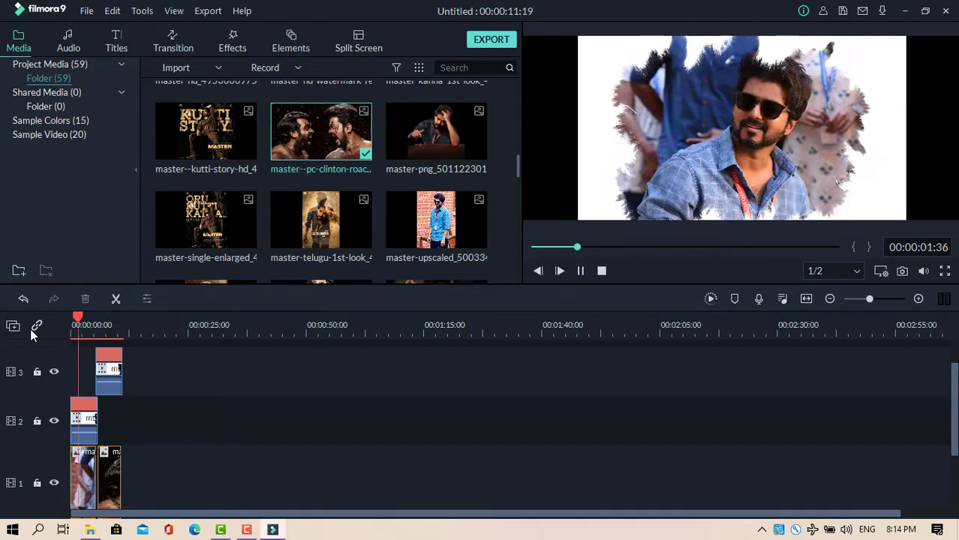
{"action": "key", "text": "space"}
Step: Close the gap between the two photos on track 1 and play the sequence
{"action": "left_click_drag", "start_coordinate": [160, 476], "coordinate": [75, 475]}
{"action": "right_click", "coordinate": [99, 478]}
{"action": "left_click", "coordinate": [187, 420]}
{"action": "scroll", "coordinate": [174, 386], "scroll_direction": "up", "scroll_amount": 3}
{"action": "scroll", "coordinate": [174, 386], "scroll_direction": "left", "scroll_amount": 3}
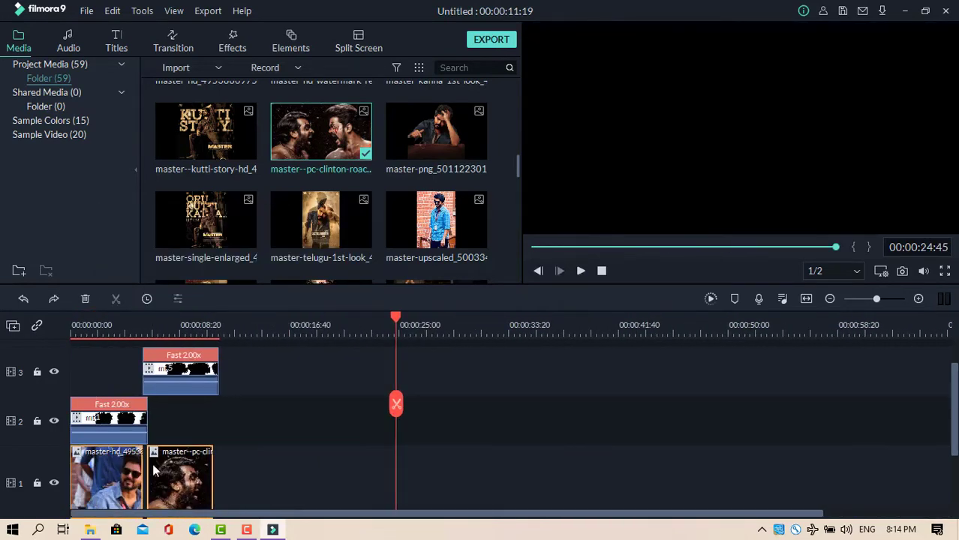
{"action": "left_click_drag", "start_coordinate": [225, 480], "coordinate": [128, 469]}
{"action": "right_click", "coordinate": [166, 469]}
{"action": "left_click", "coordinate": [195, 273]}
{"action": "left_click_drag", "start_coordinate": [105, 324], "coordinate": [1, 336]}
{"action": "key", "text": "space"}
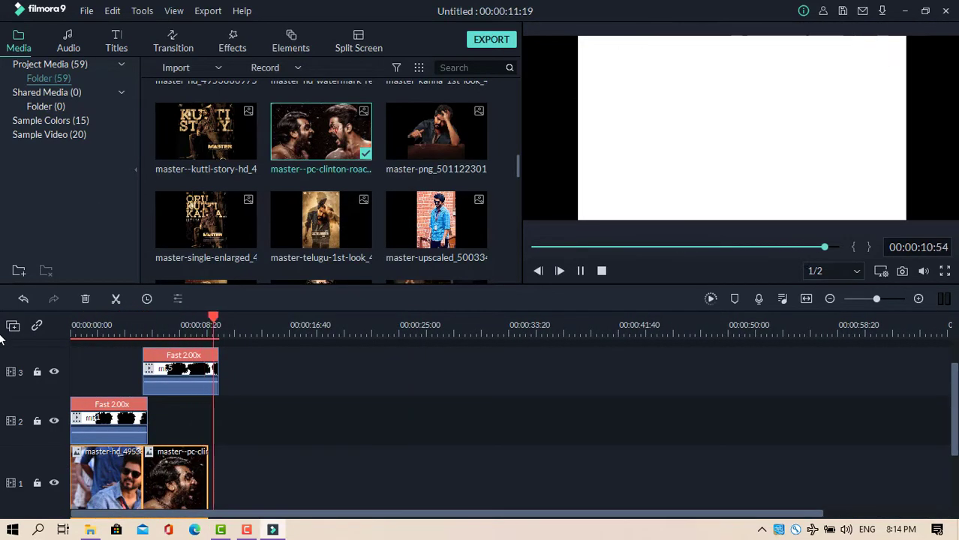
Step: Add the master-png photo after the second photo on track 1 and place the mt 7 clip above it on track 4
{"action": "left_click_drag", "start_coordinate": [428, 139], "coordinate": [239, 485]}
{"action": "scroll", "coordinate": [238, 484], "scroll_direction": "up", "scroll_amount": 1}
{"action": "scroll", "coordinate": [317, 244], "scroll_direction": "down", "scroll_amount": 15}
{"action": "scroll", "coordinate": [317, 244], "scroll_direction": "up", "scroll_amount": 3}
{"action": "left_click_drag", "start_coordinate": [436, 201], "coordinate": [225, 412]}
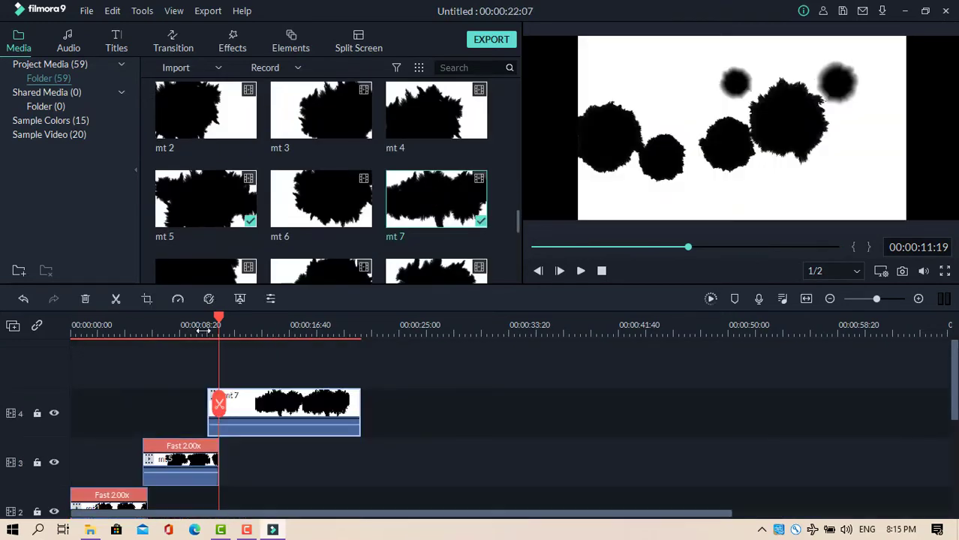
Step: Play back the transition into mt 7 and set the clip to 2x fast speed
{"action": "left_click", "coordinate": [202, 328]}
{"action": "key", "text": "space"}
{"action": "key", "text": "space"}
{"action": "left_click", "coordinate": [178, 299]}
{"action": "mouse_move", "coordinate": [250, 348]}
{"action": "left_click", "coordinate": [286, 354]}
Step: Set the blending mode of the mt 7 clip to Screen and preview it over the third photo
{"action": "scroll", "coordinate": [309, 379], "scroll_direction": "down", "scroll_amount": 1}
{"action": "double_click", "coordinate": [259, 369]}
{"action": "left_click", "coordinate": [232, 117]}
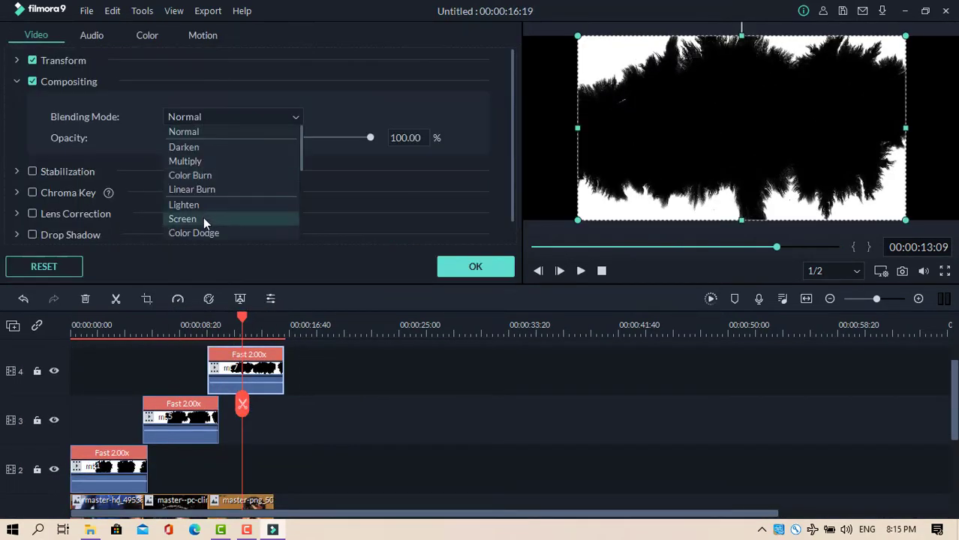
{"action": "left_click", "coordinate": [204, 218]}
{"action": "left_click", "coordinate": [197, 323]}
{"action": "key", "text": "space"}
{"action": "key", "text": "space"}
{"action": "left_click", "coordinate": [476, 267]}
Step: Place the mt 9 clip on track 3 near the end of mt 7 and set it to 2x fast speed
{"action": "scroll", "coordinate": [419, 234], "scroll_direction": "down", "scroll_amount": 5}
{"action": "scroll", "coordinate": [417, 234], "scroll_direction": "up", "scroll_amount": 4}
{"action": "left_click_drag", "start_coordinate": [321, 232], "coordinate": [300, 408]}
{"action": "left_click", "coordinate": [178, 299]}
{"action": "mouse_move", "coordinate": [249, 352]}
{"action": "left_click", "coordinate": [286, 354]}
Step: Add the master-3rd-look photo after the third photo on track 1 and shift the mt 9 clip to start at 00:00:15:55
{"action": "scroll", "coordinate": [248, 225], "scroll_direction": "up", "scroll_amount": 1}
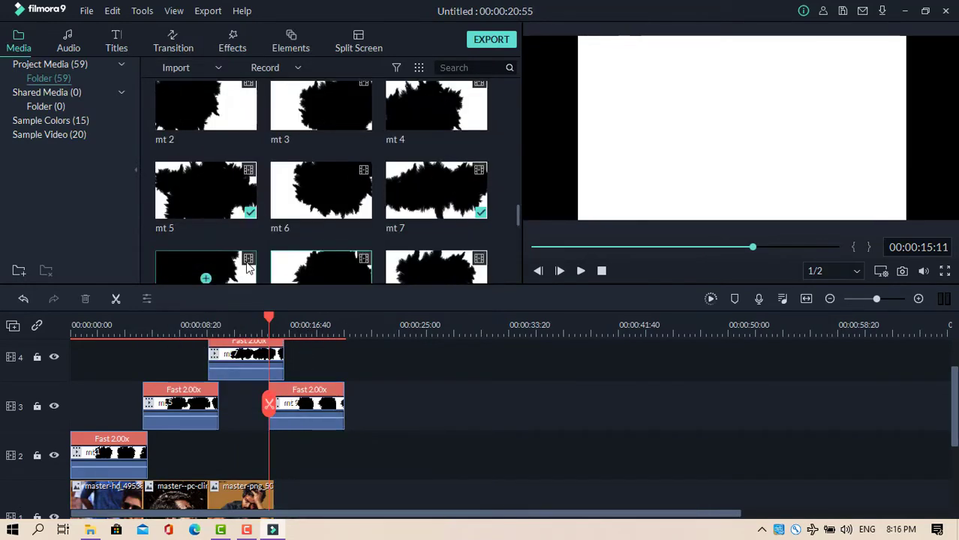
{"action": "scroll", "coordinate": [248, 268], "scroll_direction": "up", "scroll_amount": 8}
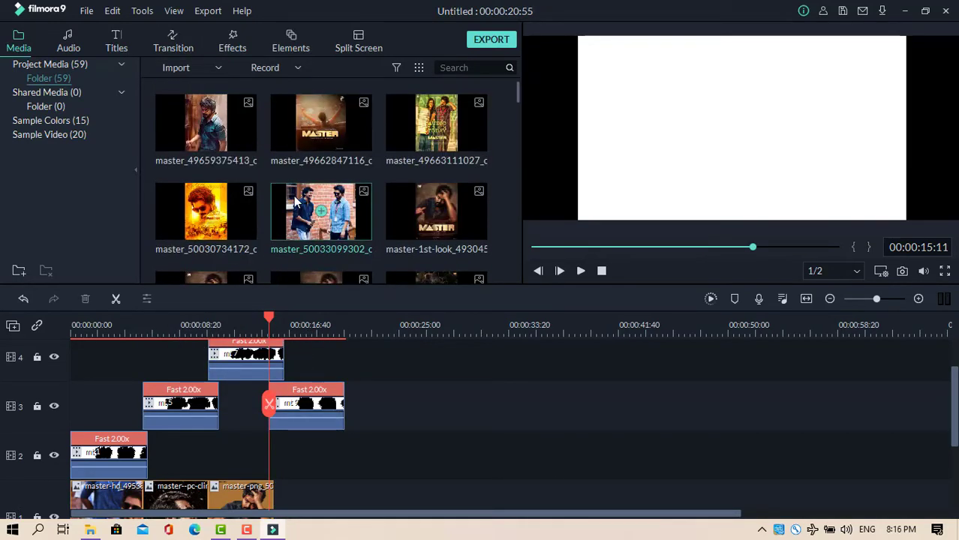
{"action": "left_click_drag", "start_coordinate": [272, 495], "coordinate": [277, 496]}
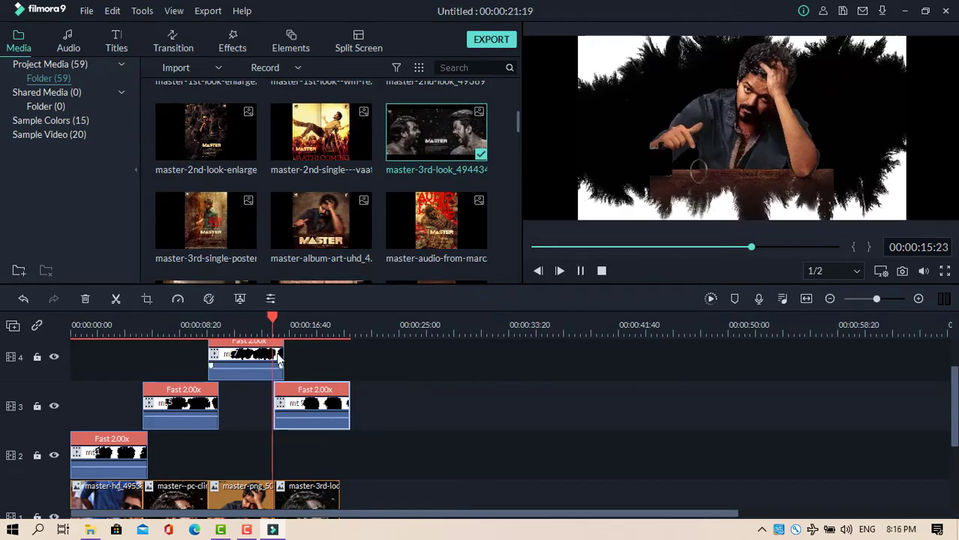
{"action": "left_click_drag", "start_coordinate": [318, 420], "coordinate": [329, 420]}
{"action": "left_click_drag", "start_coordinate": [274, 319], "coordinate": [279, 320]}
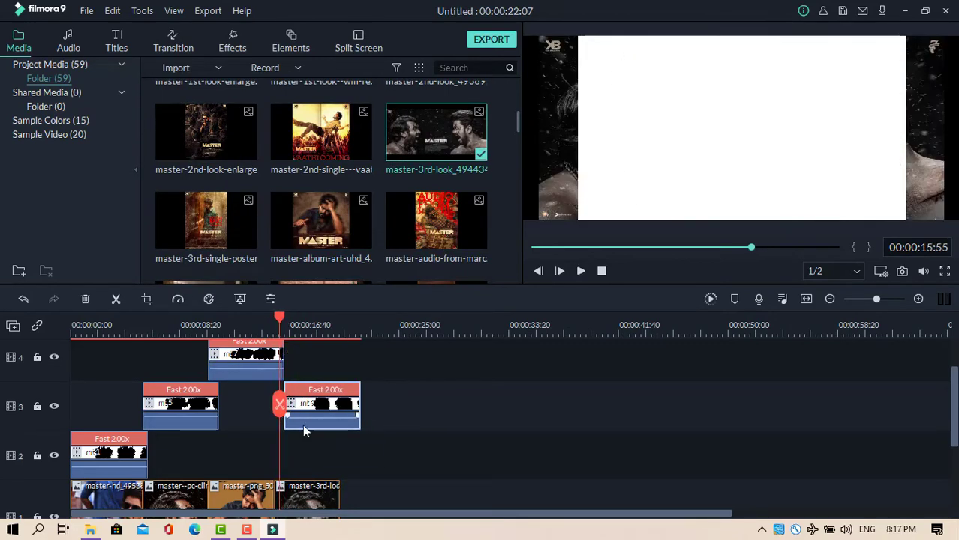
{"action": "left_click_drag", "start_coordinate": [302, 423], "coordinate": [298, 422]}
Step: Set the blending mode of the mt 9 clip to Screen and preview it over the fourth photo
{"action": "double_click", "coordinate": [301, 420]}
{"action": "left_click", "coordinate": [233, 117]}
{"action": "left_click", "coordinate": [230, 220]}
{"action": "left_click", "coordinate": [363, 394]}
{"action": "key", "text": "space"}
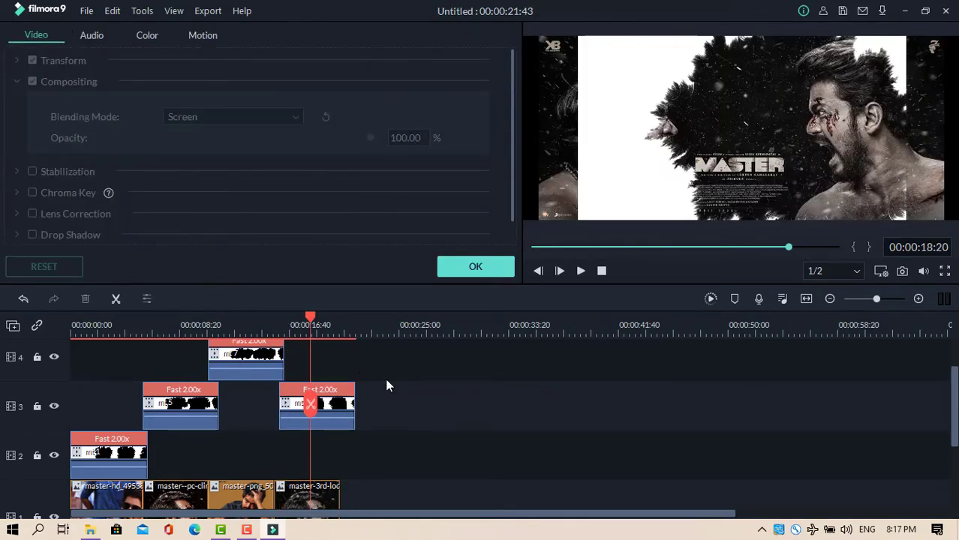
Step: Extend the master-3rd-look photo on track 1 to end together with the mt 9 clip
{"action": "left_click", "coordinate": [349, 323]}
{"action": "left_click_drag", "start_coordinate": [339, 495], "coordinate": [354, 495]}
{"action": "scroll", "coordinate": [375, 491], "scroll_direction": "down", "scroll_amount": 1}
{"action": "left_click", "coordinate": [400, 487]}
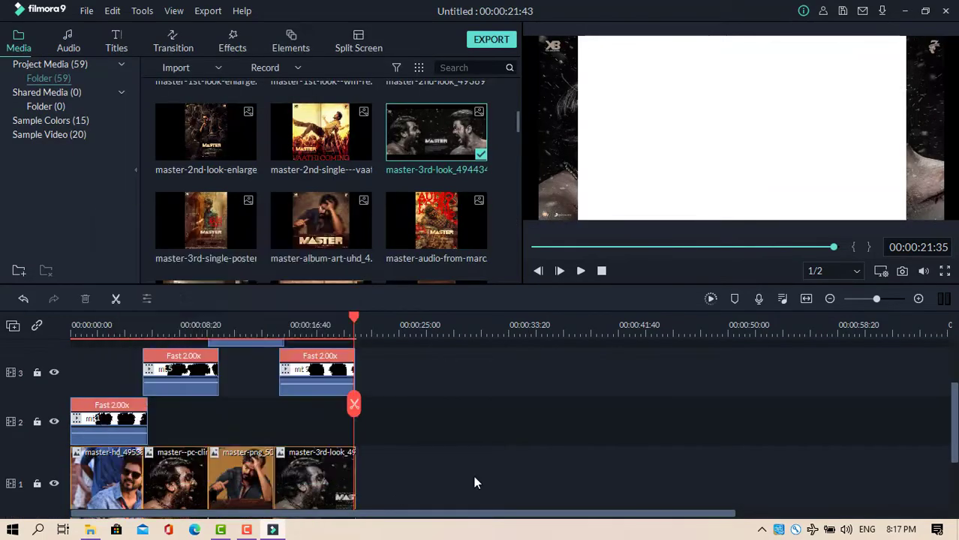
Step: Enlarge the first and second photos, and scale up the mt 5 matte with a slight rotation
{"action": "scroll", "coordinate": [474, 478], "scroll_direction": "up", "scroll_amount": 2}
{"action": "scroll", "coordinate": [380, 369], "scroll_direction": "down", "scroll_amount": 1}
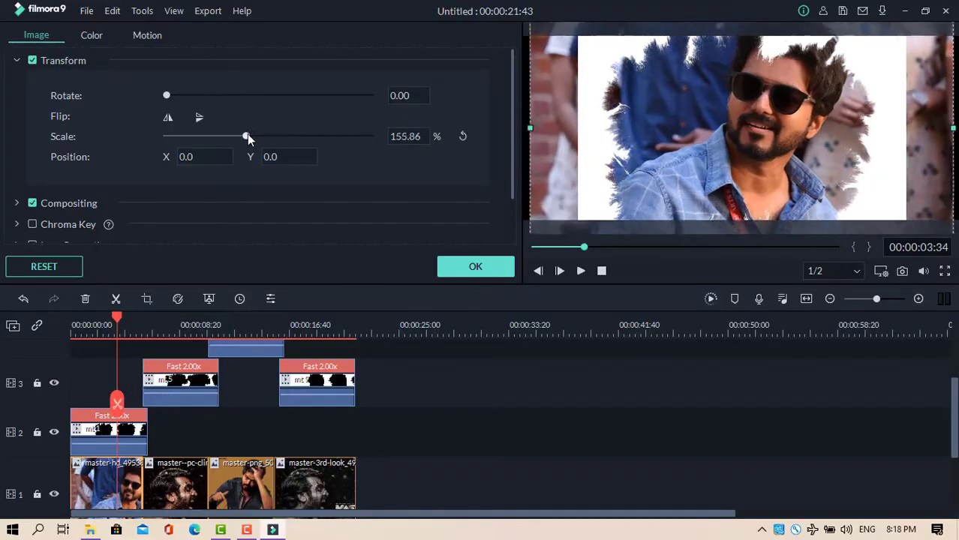
{"action": "left_click_drag", "start_coordinate": [247, 136], "coordinate": [250, 137]}
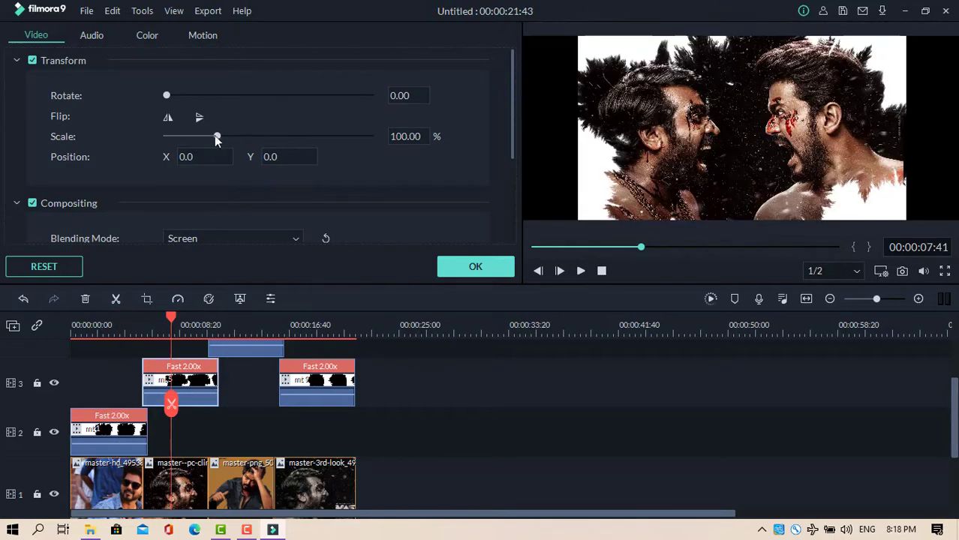
{"action": "left_click_drag", "start_coordinate": [216, 136], "coordinate": [238, 136]}
{"action": "left_click_drag", "start_coordinate": [166, 95], "coordinate": [172, 96]}
{"action": "left_click_drag", "start_coordinate": [241, 136], "coordinate": [248, 151]}
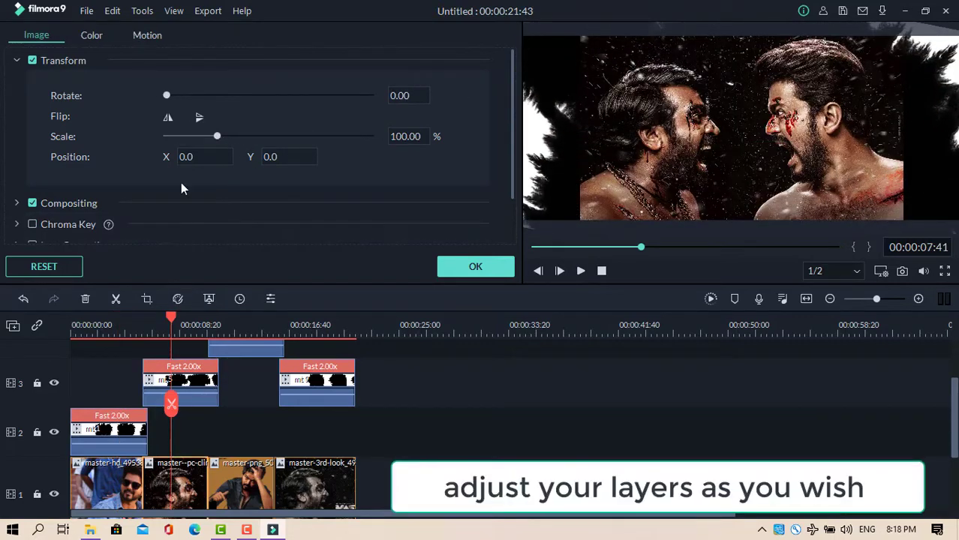
{"action": "left_click_drag", "start_coordinate": [217, 136], "coordinate": [238, 136]}
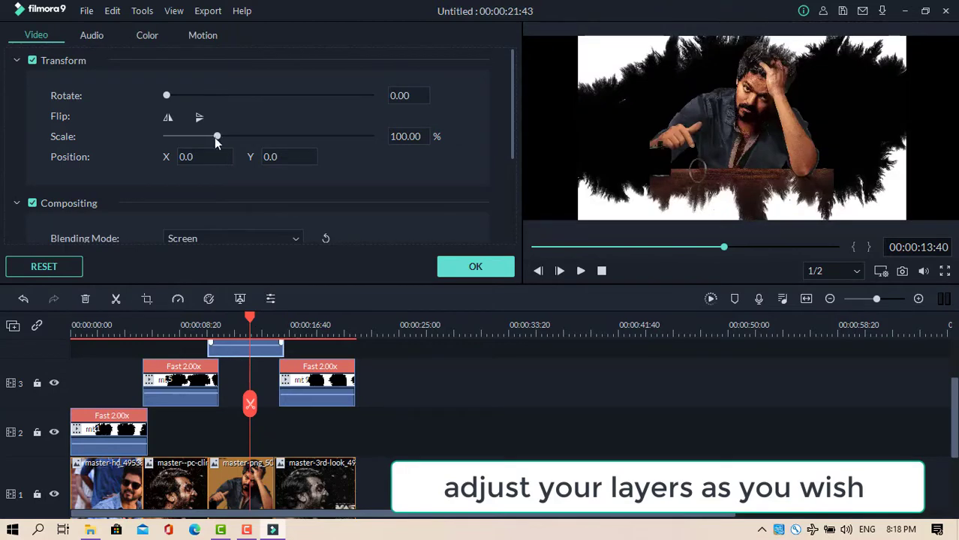
Step: Scale up and rotate the mt 7 matte, then enlarge the master-png photo beneath it and shift its vertical position
{"action": "left_click_drag", "start_coordinate": [216, 135], "coordinate": [234, 136]}
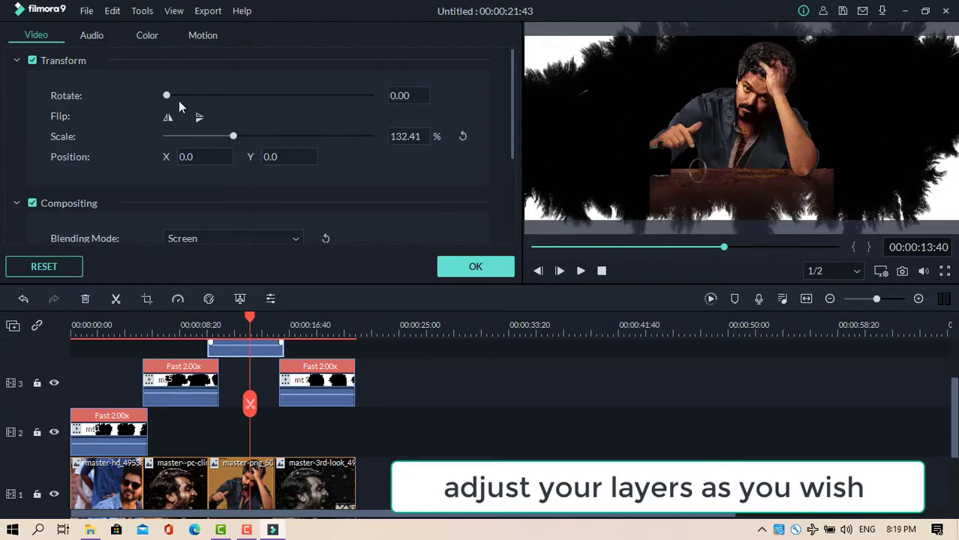
{"action": "left_click_drag", "start_coordinate": [167, 95], "coordinate": [190, 96]}
{"action": "left_click_drag", "start_coordinate": [234, 136], "coordinate": [289, 136]}
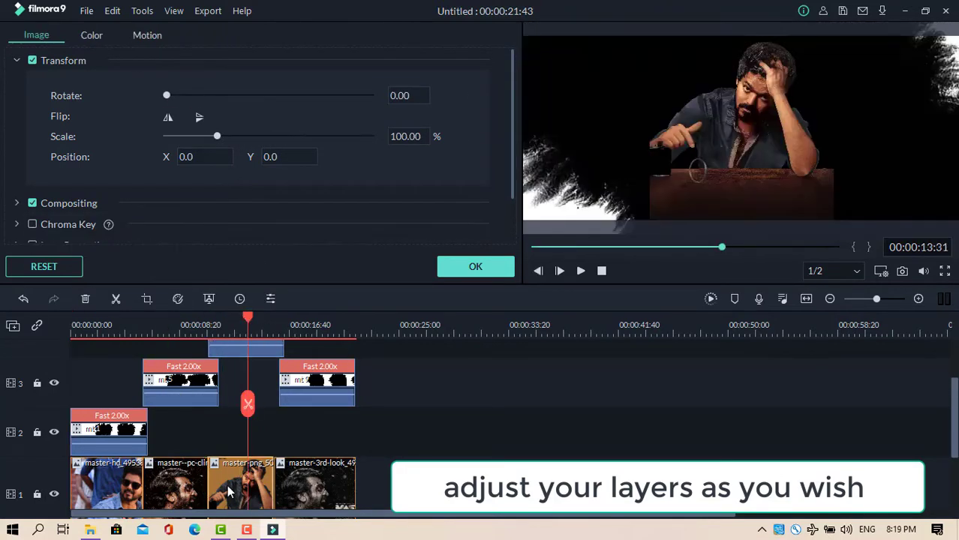
{"action": "left_click_drag", "start_coordinate": [216, 136], "coordinate": [306, 136]}
{"action": "left_click_drag", "start_coordinate": [278, 157], "coordinate": [153, 157]}
Step: Rotate the mt 9 matte to 155.17 degrees and scale it up to cover the frame
{"action": "left_click", "coordinate": [303, 383]}
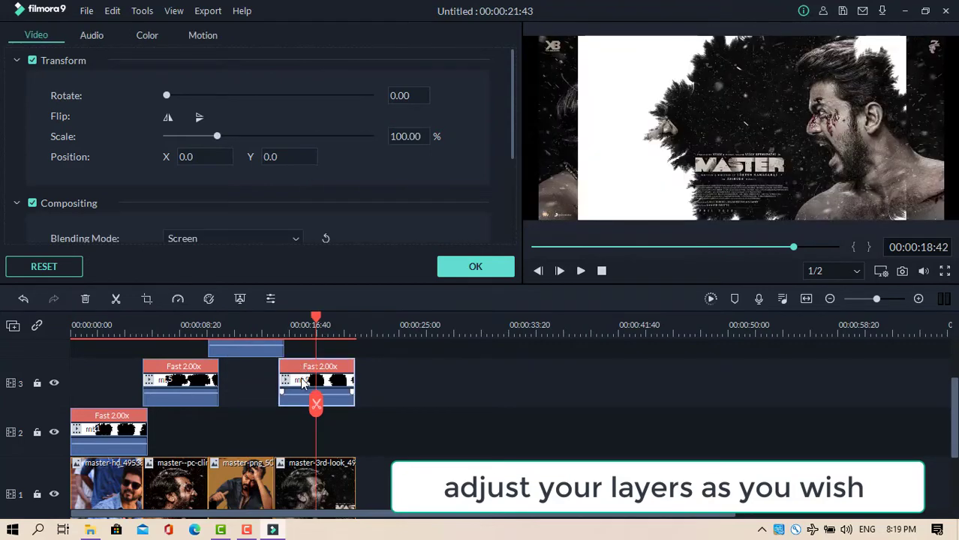
{"action": "left_click_drag", "start_coordinate": [228, 136], "coordinate": [240, 136]}
{"action": "mouse_move", "coordinate": [240, 96]}
{"action": "left_mouse_down"}
{"action": "mouse_move", "coordinate": [264, 95]}
{"action": "mouse_move", "coordinate": [253, 95]}
{"action": "left_mouse_up"}
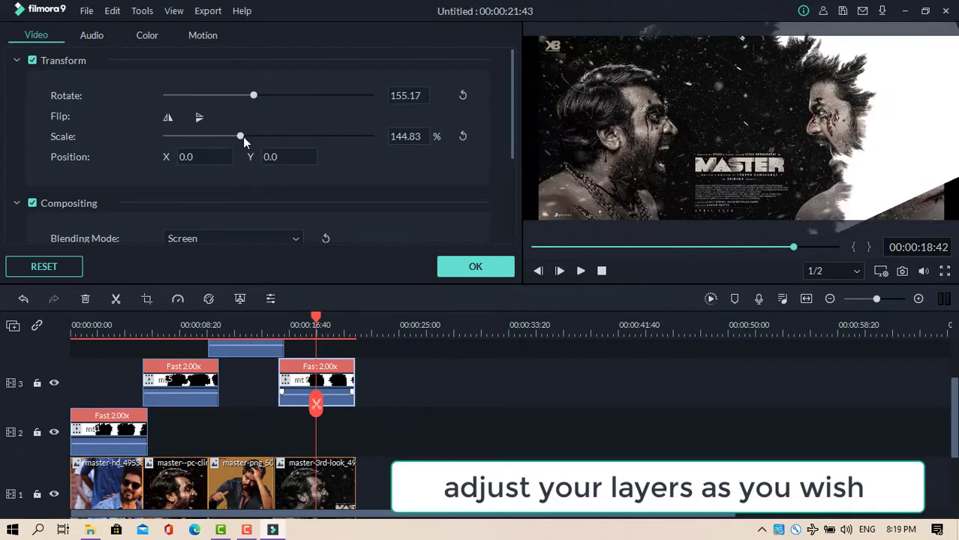
{"action": "left_click_drag", "start_coordinate": [243, 136], "coordinate": [277, 136]}
Step: Close the clip settings and play the slideshow from the beginning to check the adjusted layers
{"action": "left_click", "coordinate": [71, 326]}
{"action": "left_click", "coordinate": [452, 273]}
{"action": "key", "text": "space"}
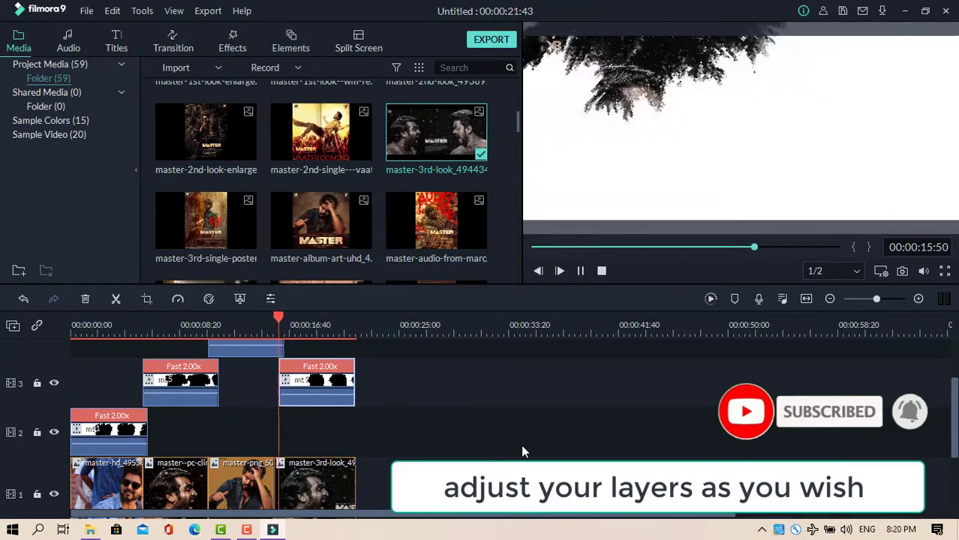
Step: Add two empty video tracks above track 4
{"action": "scroll", "coordinate": [489, 414], "scroll_direction": "up", "scroll_amount": 2}
{"action": "right_click", "coordinate": [64, 393]}
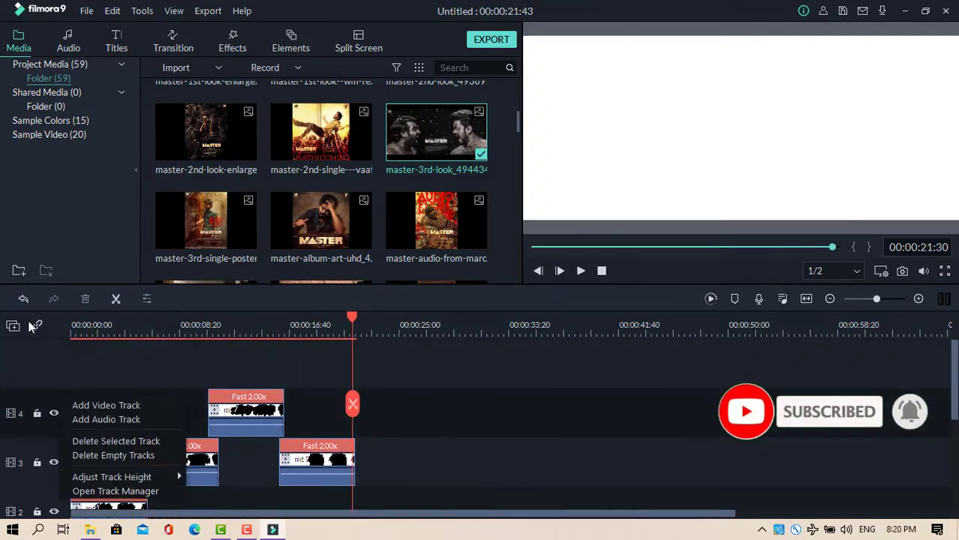
{"action": "left_click", "coordinate": [107, 413]}
{"action": "left_click", "coordinate": [13, 325]}
{"action": "left_click", "coordinate": [54, 334]}
Step: Place the Old paper Texture image at the start of track 6 and open its settings
{"action": "scroll", "coordinate": [310, 232], "scroll_direction": "down", "scroll_amount": 7}
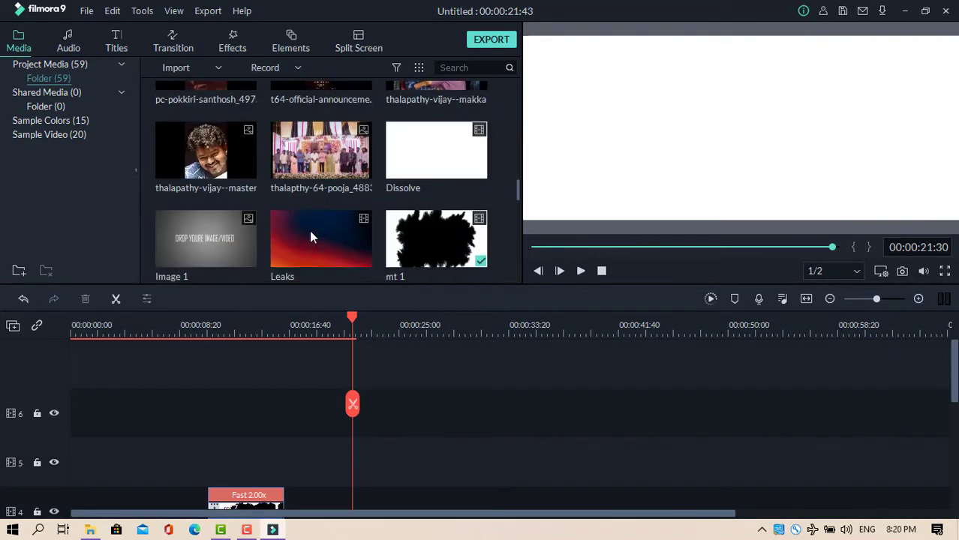
{"action": "scroll", "coordinate": [310, 231], "scroll_direction": "down", "scroll_amount": 2}
{"action": "scroll", "coordinate": [311, 237], "scroll_direction": "down", "scroll_amount": 2}
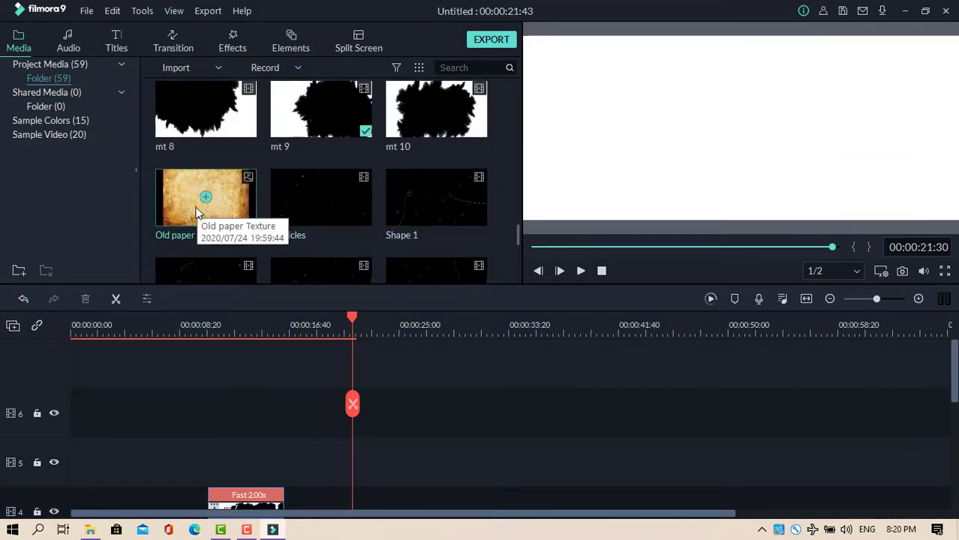
{"action": "left_click_drag", "start_coordinate": [196, 208], "coordinate": [66, 406]}
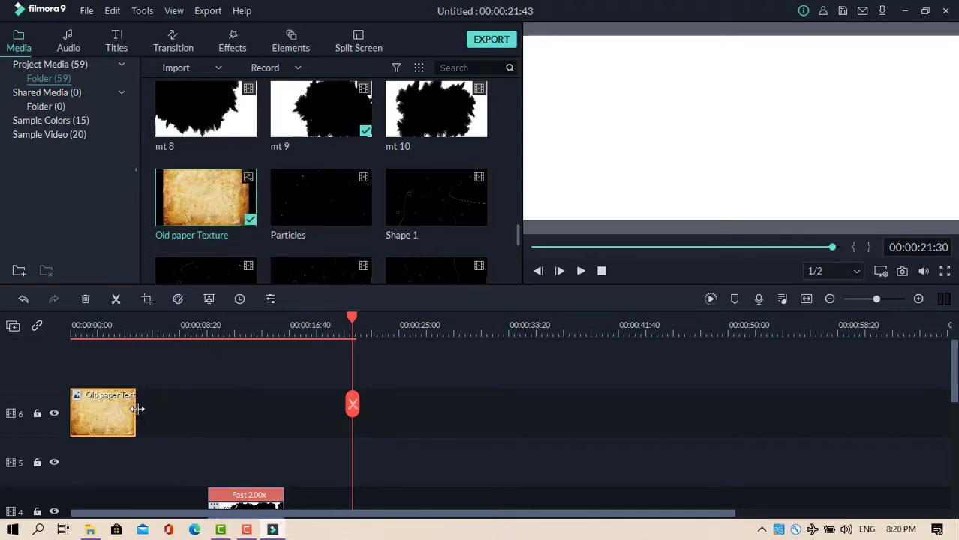
{"action": "double_click", "coordinate": [136, 407]}
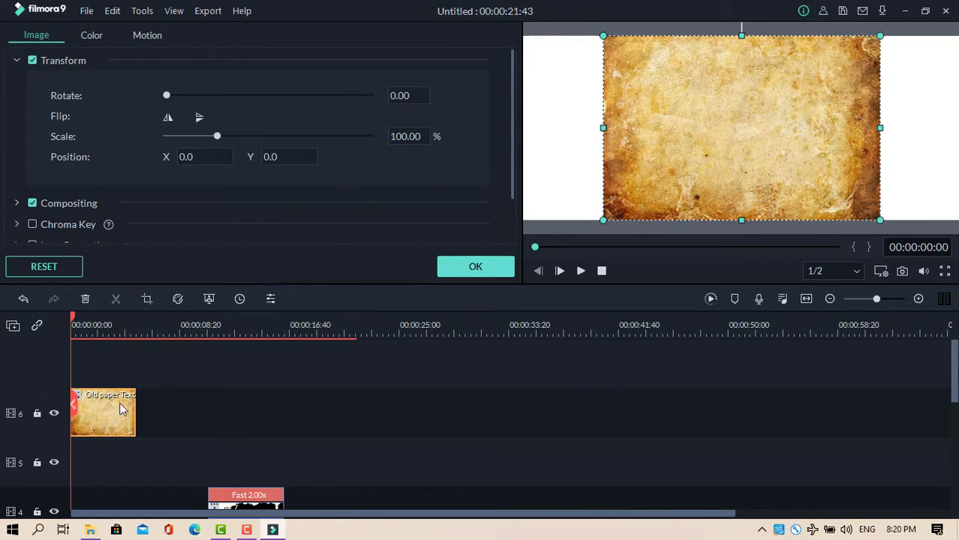
Step: Extend the Old paper Texture clip to the end of the slideshow and scale it to 188.97%
{"action": "left_click_drag", "start_coordinate": [136, 406], "coordinate": [354, 414]}
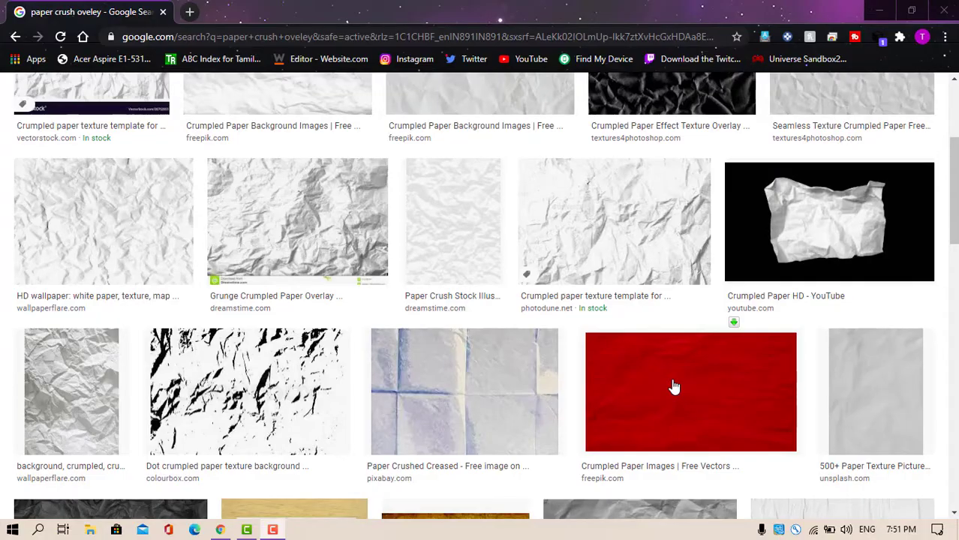
{"action": "scroll", "coordinate": [674, 386], "scroll_direction": "up", "scroll_amount": 3}
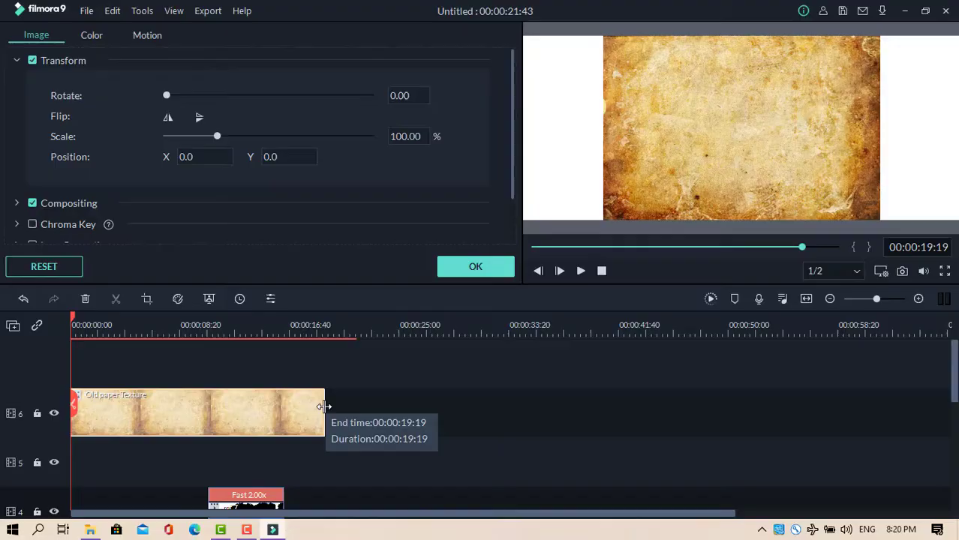
{"action": "left_click_drag", "start_coordinate": [321, 413], "coordinate": [355, 414]}
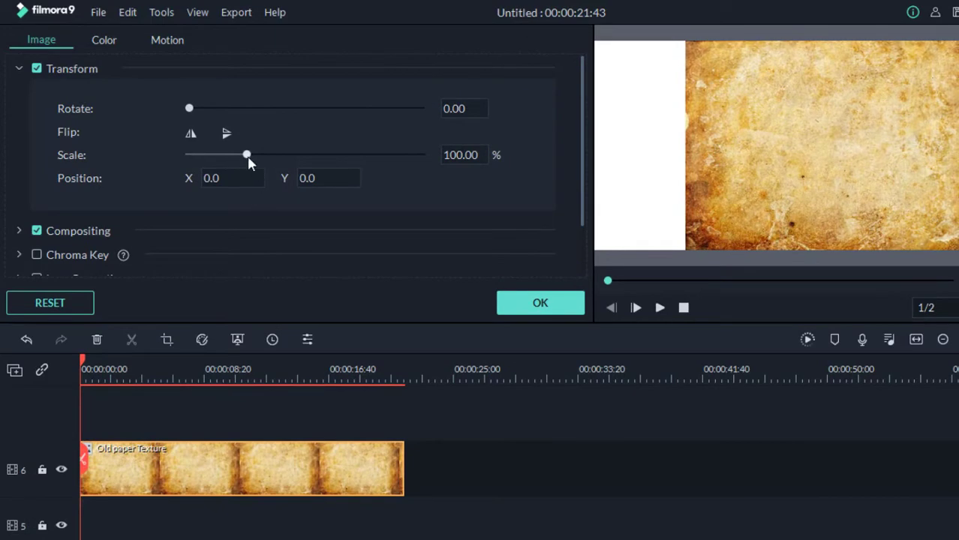
{"action": "left_click_drag", "start_coordinate": [252, 153], "coordinate": [300, 159]}
{"action": "left_click_drag", "start_coordinate": [189, 108], "coordinate": [160, 99]}
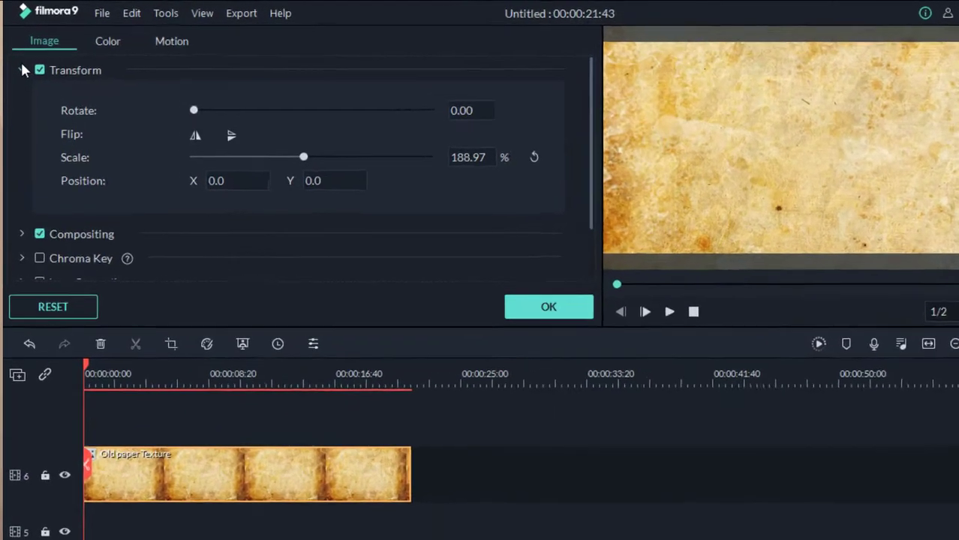
Step: Set the blending mode of the Old paper Texture clip to Darken and preview it over the first photo
{"action": "left_click", "coordinate": [21, 60]}
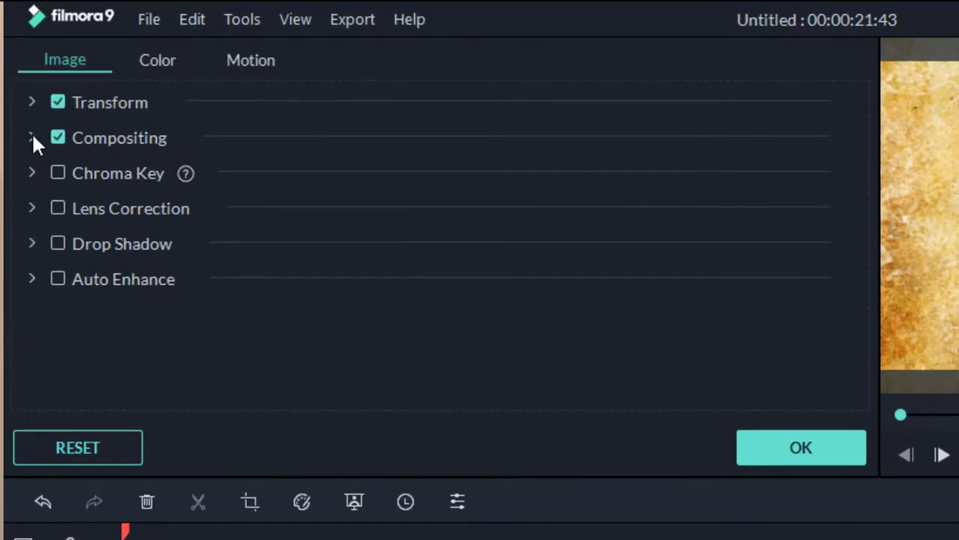
{"action": "left_click", "coordinate": [18, 83]}
{"action": "left_click", "coordinate": [484, 197]}
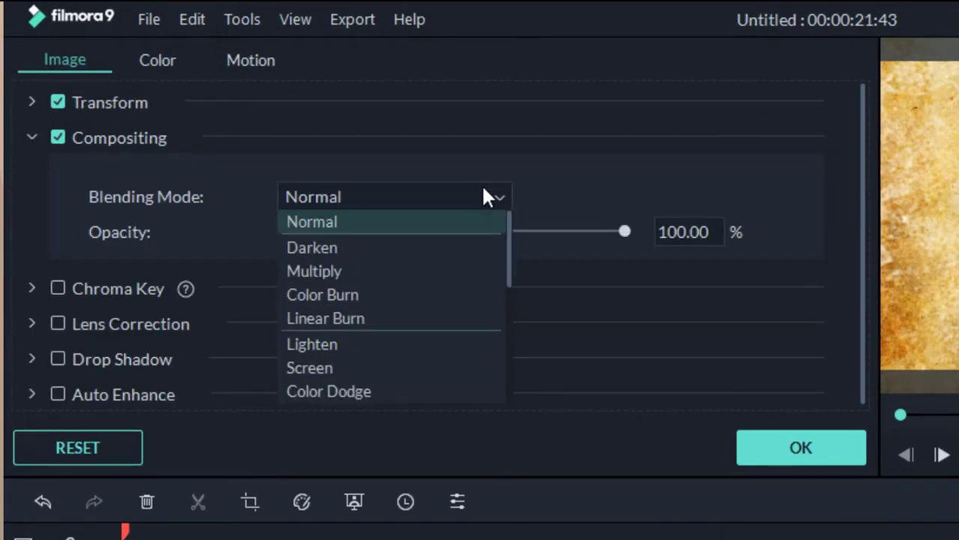
{"action": "left_click", "coordinate": [443, 255]}
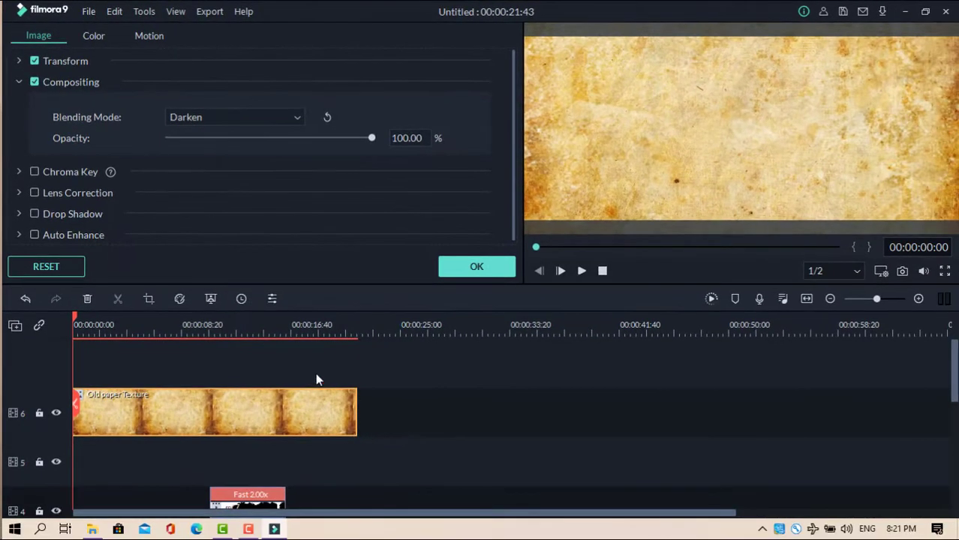
{"action": "left_click", "coordinate": [110, 330]}
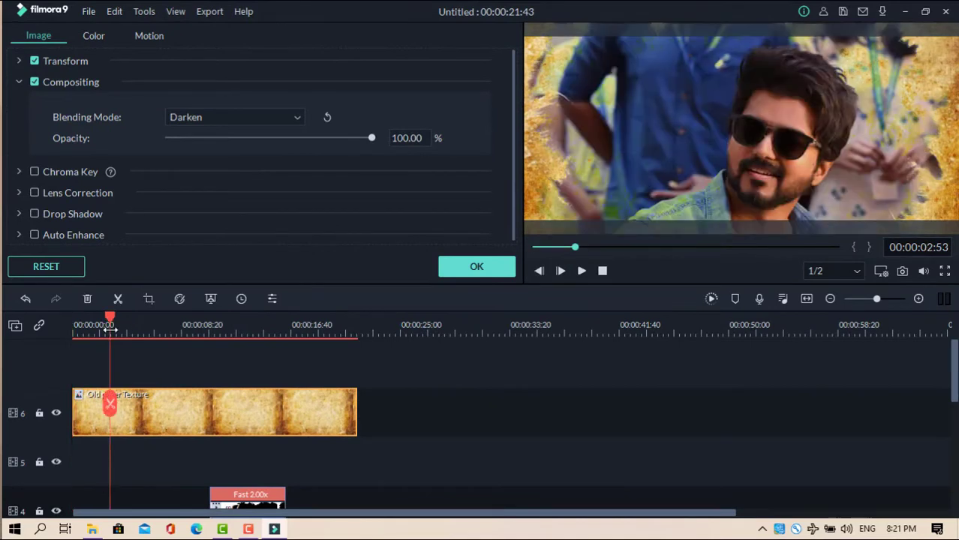
Step: Compare the Color Dodge, Lighten, Screen and Multiply blending modes on the paper texture, returning to Darken
{"action": "left_click", "coordinate": [235, 118]}
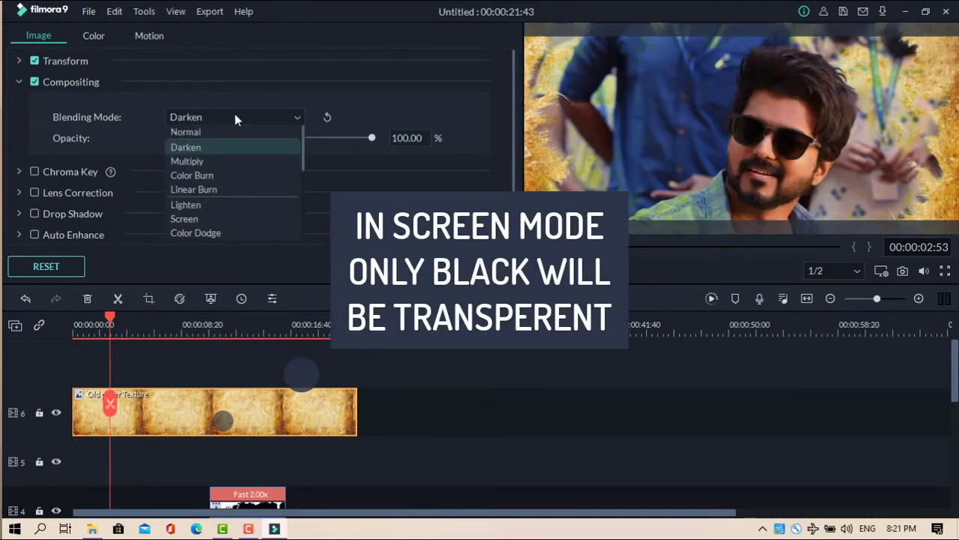
{"action": "left_click", "coordinate": [212, 233]}
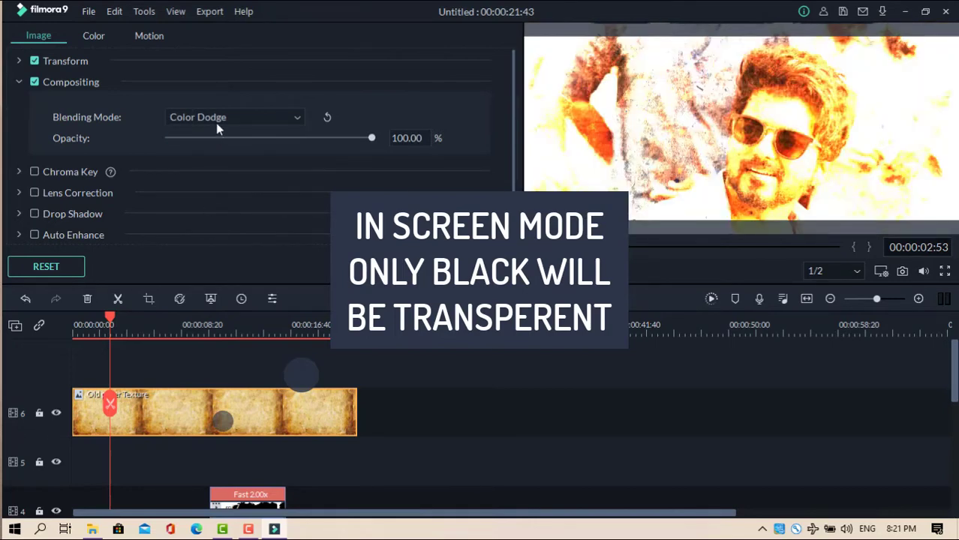
{"action": "left_click", "coordinate": [216, 125]}
{"action": "left_click", "coordinate": [199, 205]}
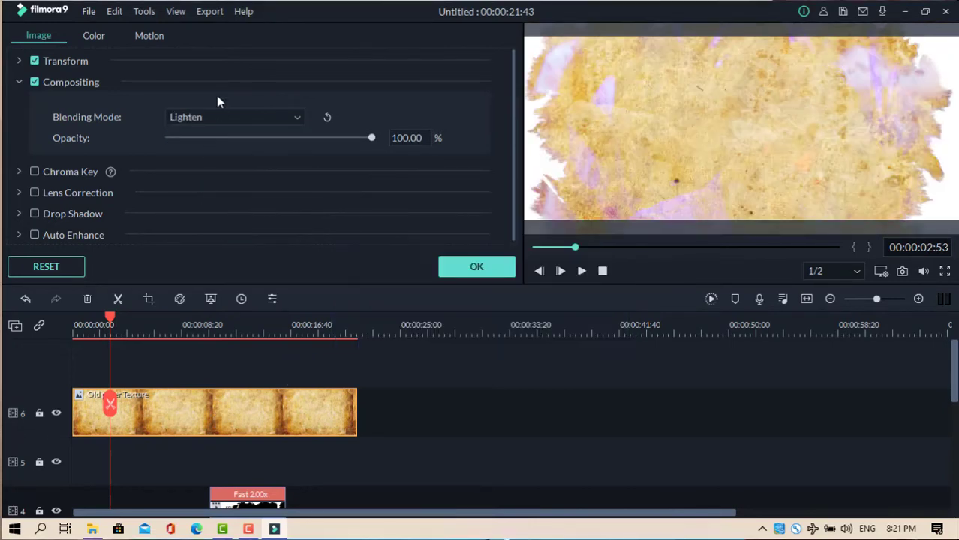
{"action": "left_click", "coordinate": [218, 114]}
{"action": "left_click", "coordinate": [201, 219]}
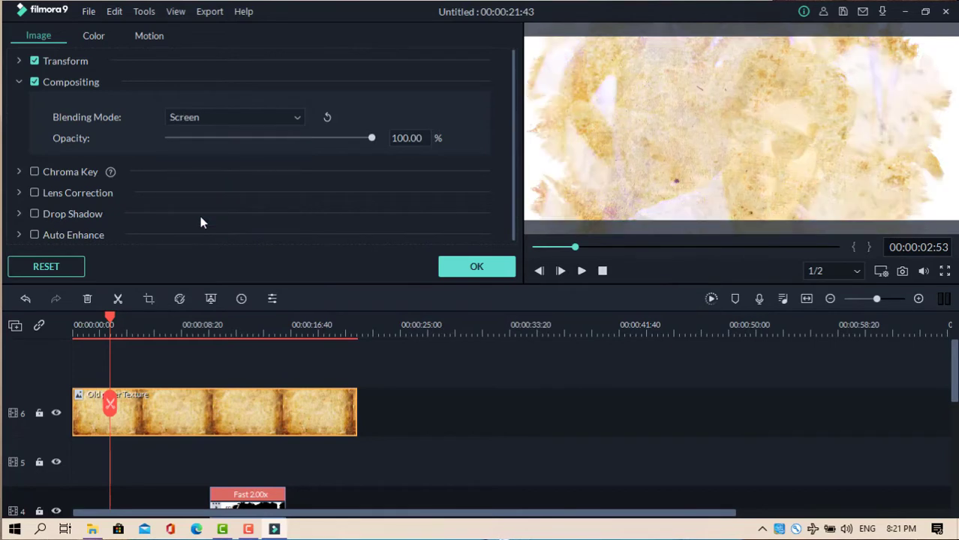
{"action": "left_click", "coordinate": [204, 116]}
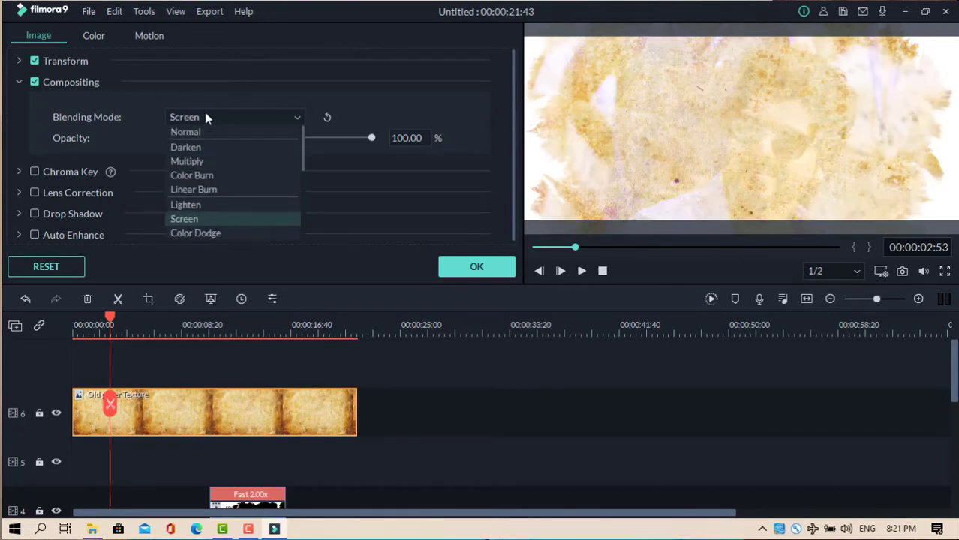
{"action": "left_click", "coordinate": [204, 162]}
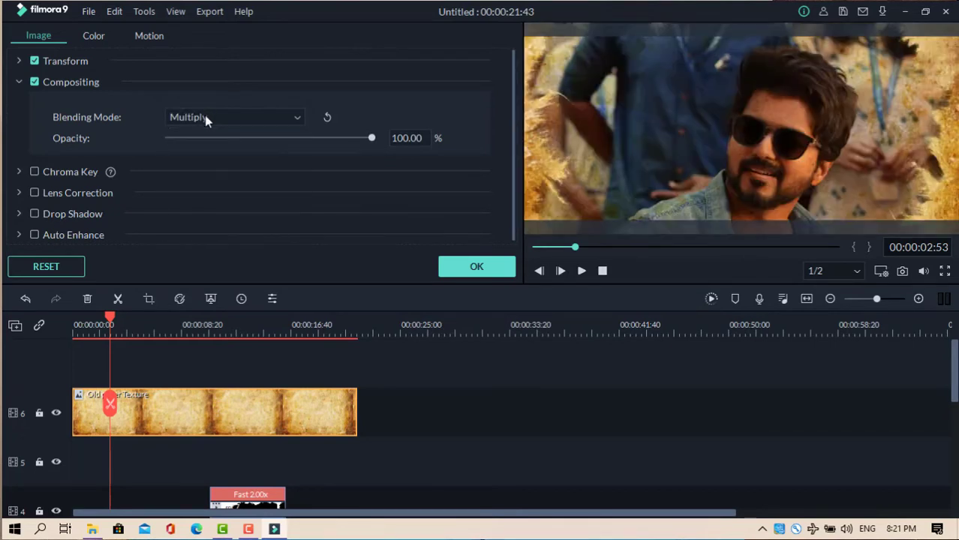
{"action": "left_click", "coordinate": [204, 116]}
{"action": "left_click", "coordinate": [209, 150]}
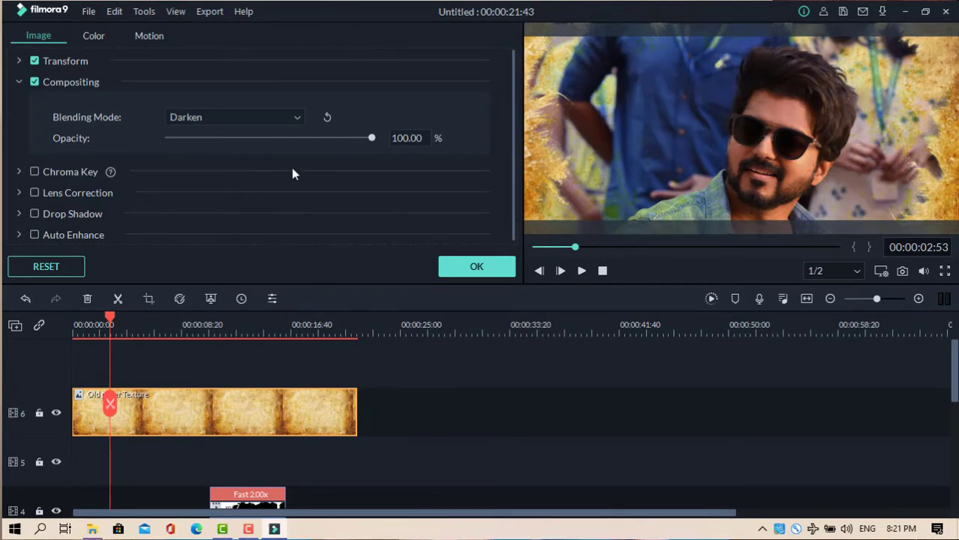
Step: Set the blending mode of the Old paper Texture clip to Color Burn and reduce its opacity to 61.72%
{"action": "left_click", "coordinate": [264, 117]}
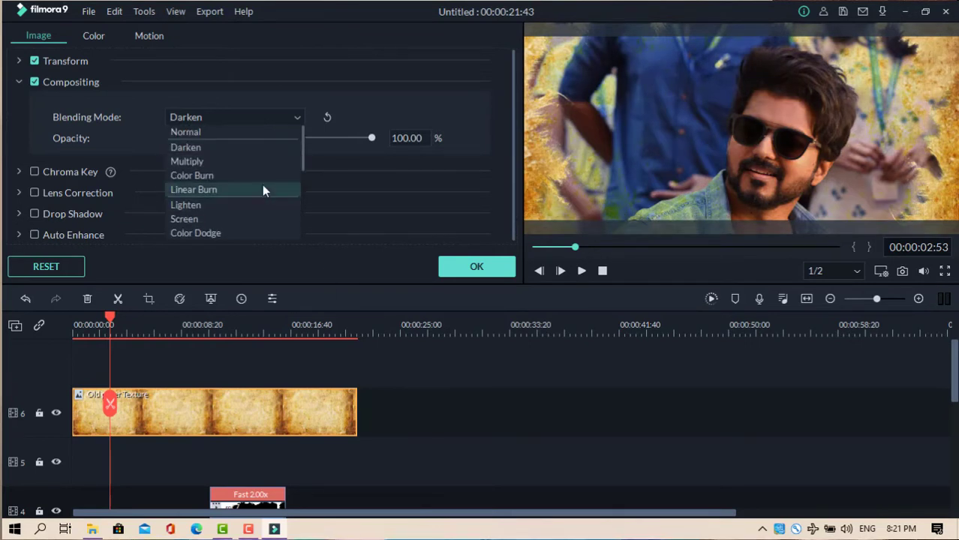
{"action": "left_click", "coordinate": [262, 175]}
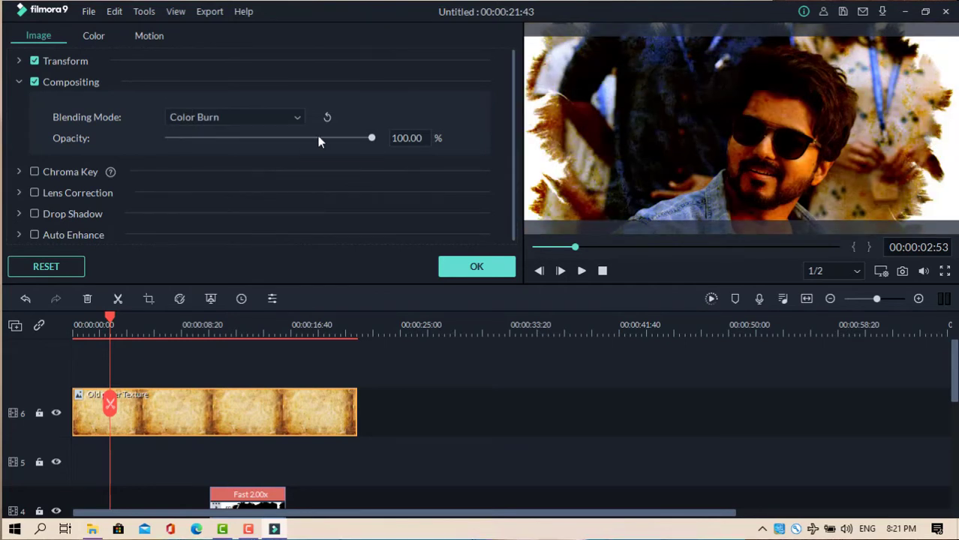
{"action": "left_click_drag", "start_coordinate": [316, 141], "coordinate": [294, 142]}
Step: Compare Darken with Color Burn on the paper texture, keep Color Burn and set the opacity to 55.86%
{"action": "left_click", "coordinate": [288, 117]}
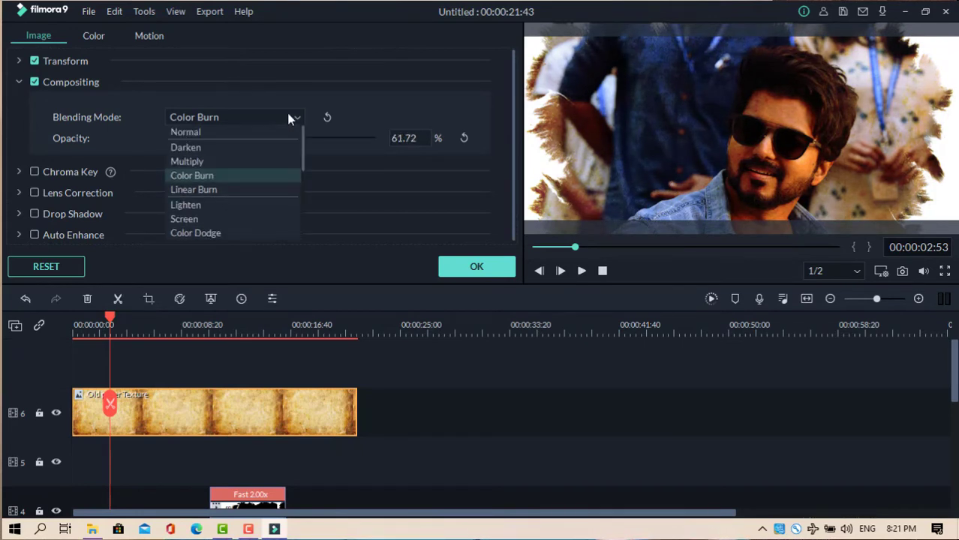
{"action": "left_click", "coordinate": [271, 152]}
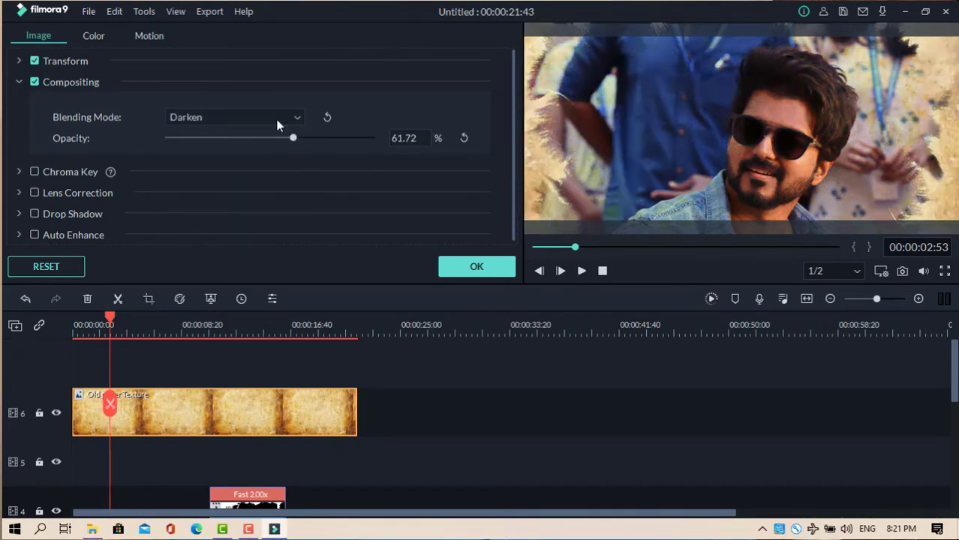
{"action": "left_click", "coordinate": [277, 121]}
{"action": "left_click", "coordinate": [259, 178]}
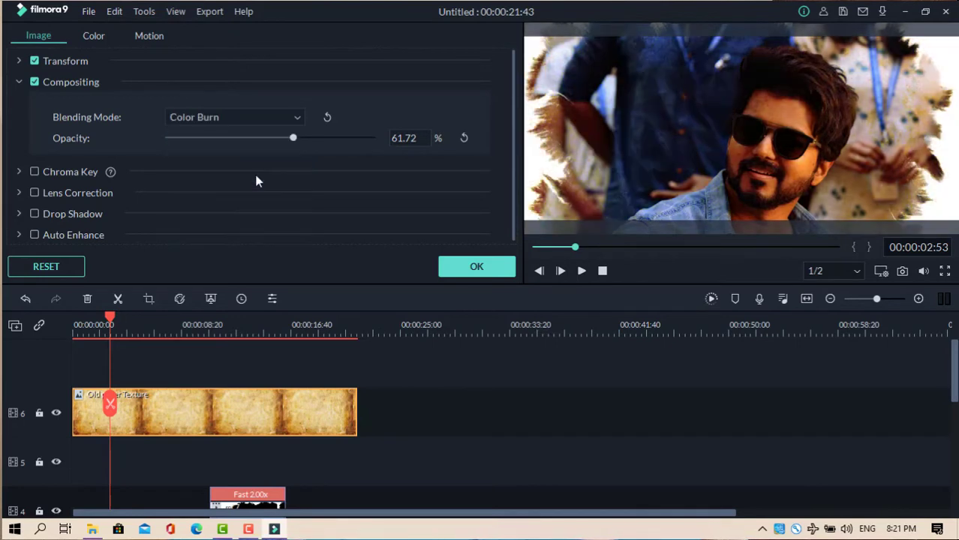
{"action": "mouse_move", "coordinate": [293, 139]}
{"action": "left_mouse_down"}
{"action": "mouse_move", "coordinate": [251, 150]}
{"action": "mouse_move", "coordinate": [281, 146]}
{"action": "left_mouse_up"}
Step: Play the slideshow from the start to check the Color Burn texture and raise the texture's opacity to 65.86%
{"action": "left_click", "coordinate": [387, 407]}
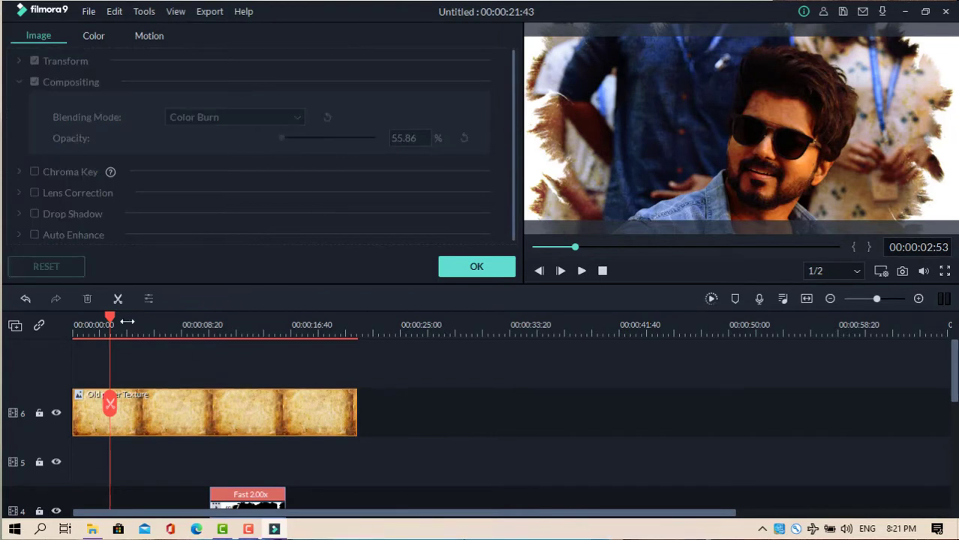
{"action": "left_click_drag", "start_coordinate": [110, 317], "coordinate": [48, 312]}
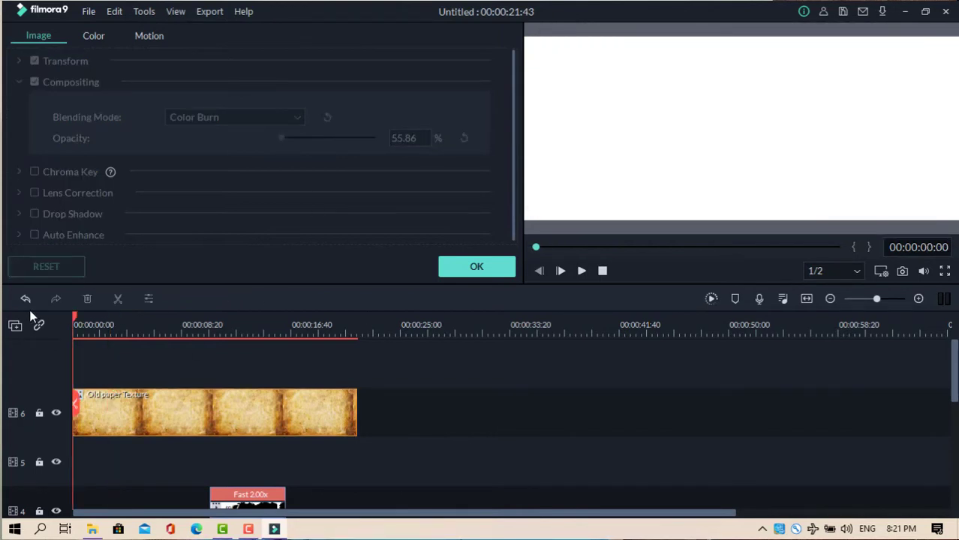
{"action": "key", "text": "space"}
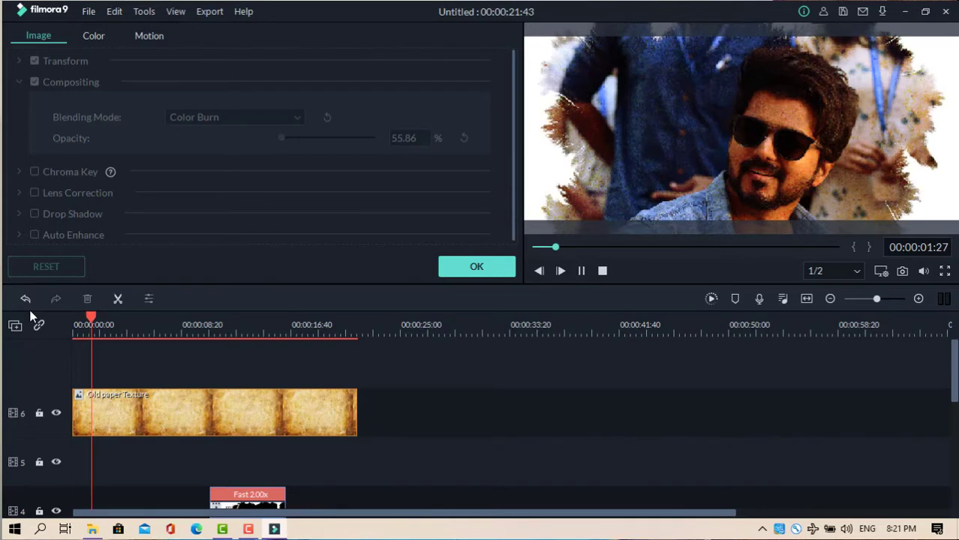
{"action": "key", "text": "space"}
{"action": "left_click", "coordinate": [178, 409]}
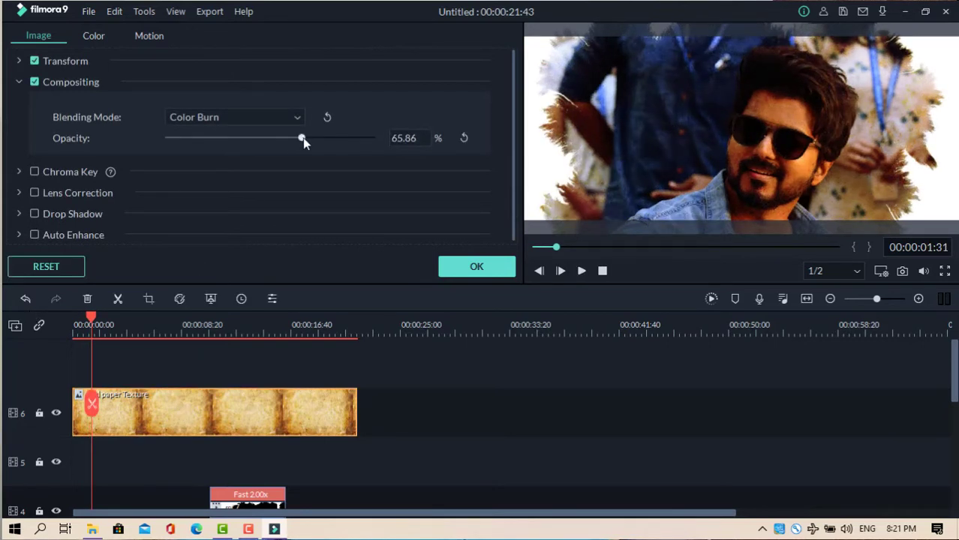
{"action": "left_click", "coordinate": [279, 116]}
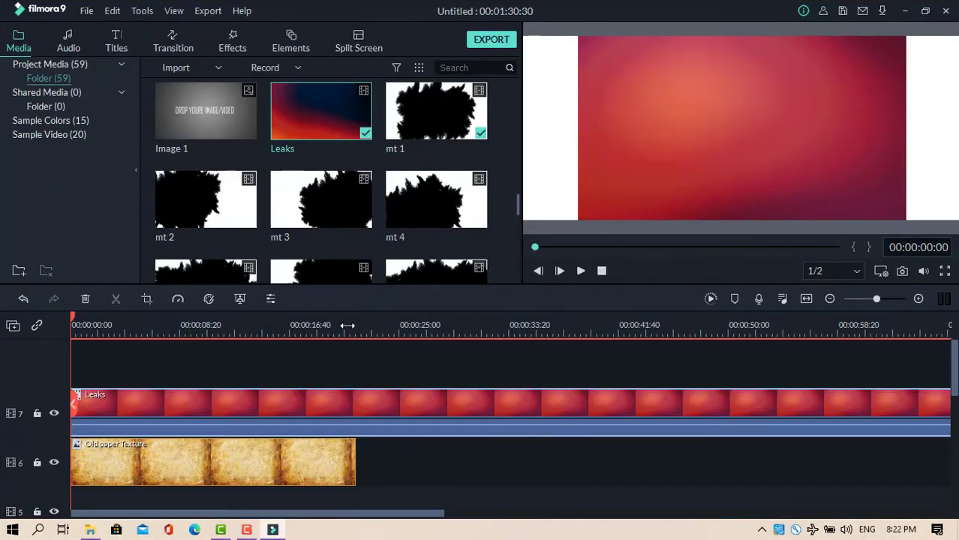
Step: Cut the Leaks clip on track 7 at the end of the slideshow and delete the excess part
{"action": "left_click_drag", "start_coordinate": [347, 326], "coordinate": [70, 322]}
{"action": "left_click", "coordinate": [356, 404]}
{"action": "left_click", "coordinate": [410, 410]}
{"action": "key", "text": "Delete"}
Step: Change the blending mode of the Leaks clip so that it blends over the slideshow
{"action": "double_click", "coordinate": [136, 420]}
{"action": "left_click", "coordinate": [184, 238]}
{"action": "left_click", "coordinate": [183, 340]}
{"action": "left_click", "coordinate": [456, 270]}
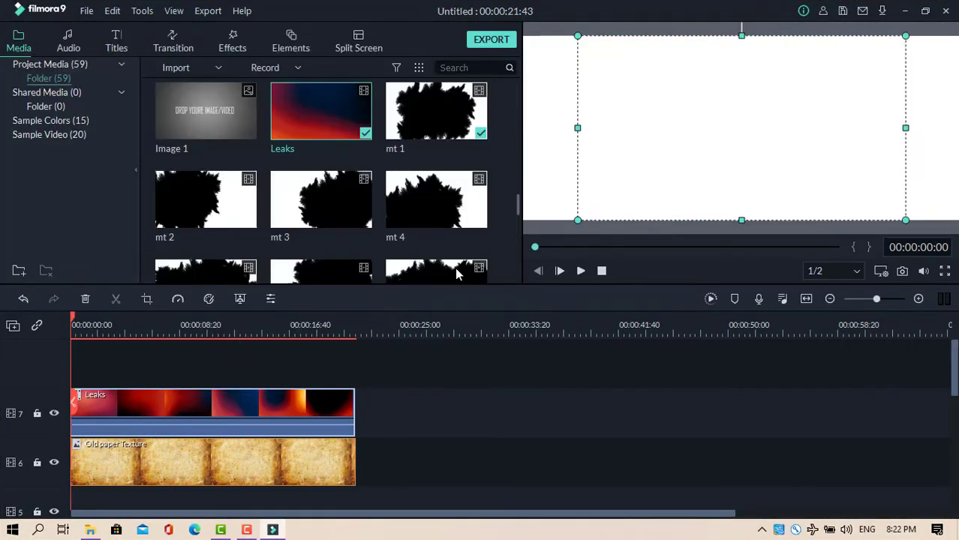
Step: Scale up the Leaks clip to cover the full frame width and play the result
{"action": "double_click", "coordinate": [241, 411]}
{"action": "left_click_drag", "start_coordinate": [216, 137], "coordinate": [262, 138]}
{"action": "left_click", "coordinate": [472, 268]}
{"action": "key", "text": "space"}
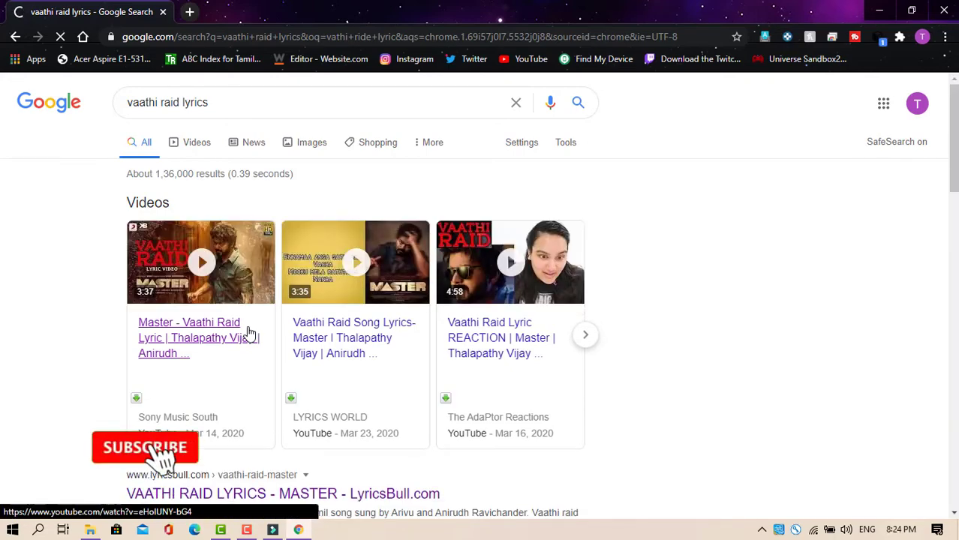
Step: Open the LyricsBull page for the Vaathi Raid lyrics from the Chrome search results and look through it for the lyrics
{"action": "scroll", "coordinate": [251, 333], "scroll_direction": "down", "scroll_amount": 3}
{"action": "left_click", "coordinate": [293, 245]}
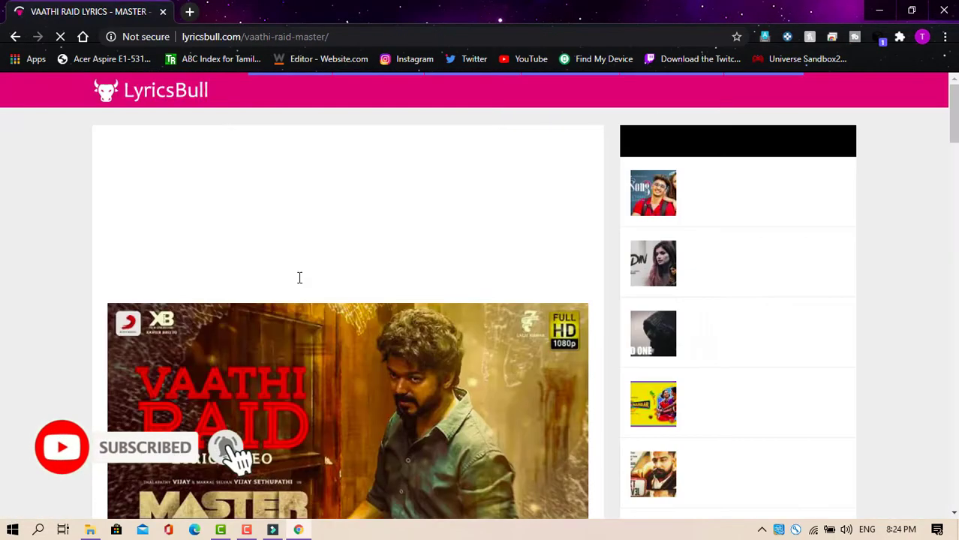
{"action": "scroll", "coordinate": [298, 279], "scroll_direction": "down", "scroll_amount": 3}
{"action": "scroll", "coordinate": [298, 279], "scroll_direction": "down", "scroll_amount": 5}
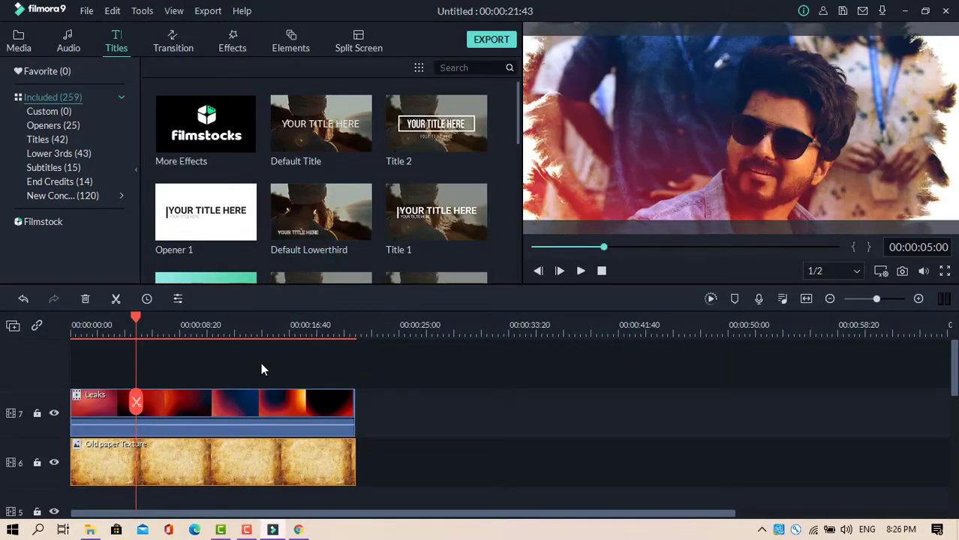
Step: Back in Filmora9, move the Default Title clip from track 4 to a new track 8 above the Leaks clip
{"action": "scroll", "coordinate": [260, 363], "scroll_direction": "down", "scroll_amount": 3}
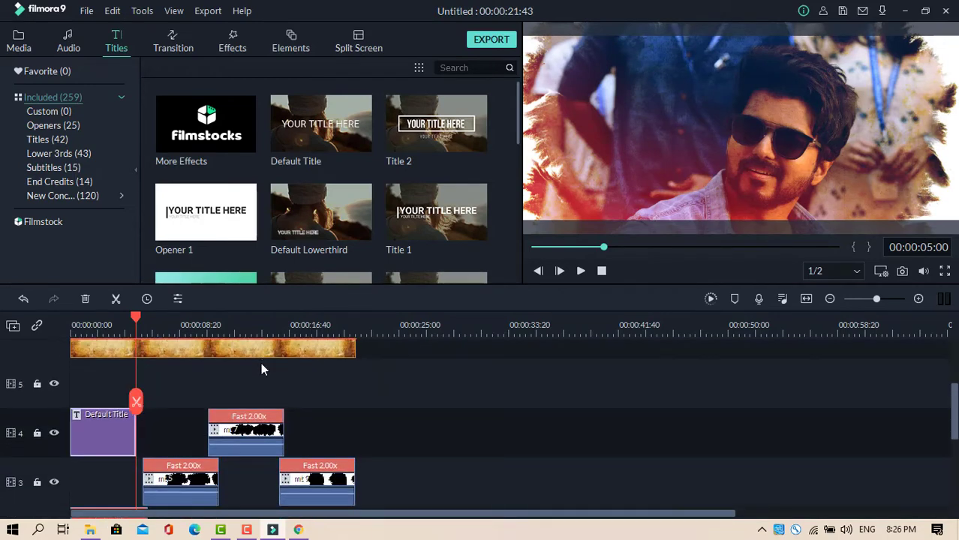
{"action": "scroll", "coordinate": [260, 363], "scroll_direction": "down", "scroll_amount": 2}
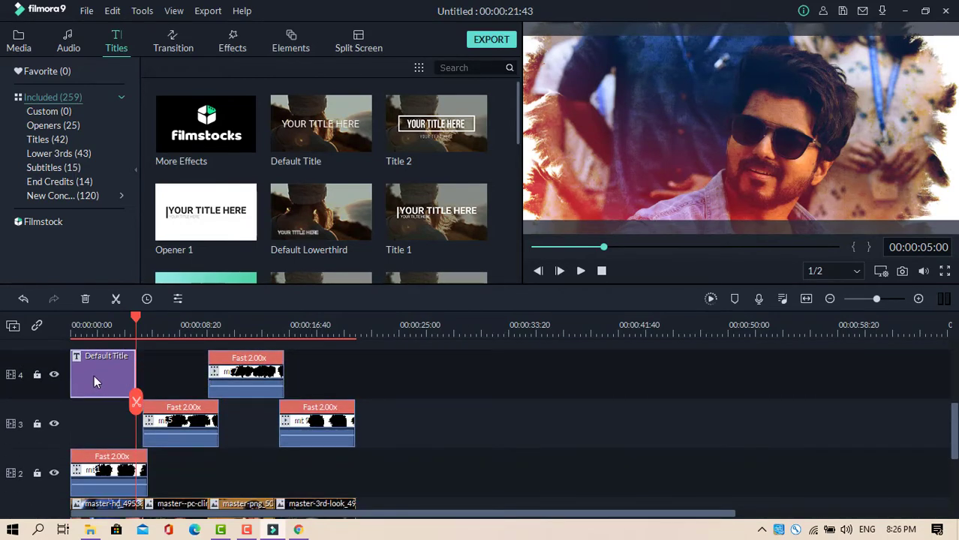
{"action": "left_click_drag", "start_coordinate": [94, 376], "coordinate": [91, 329]}
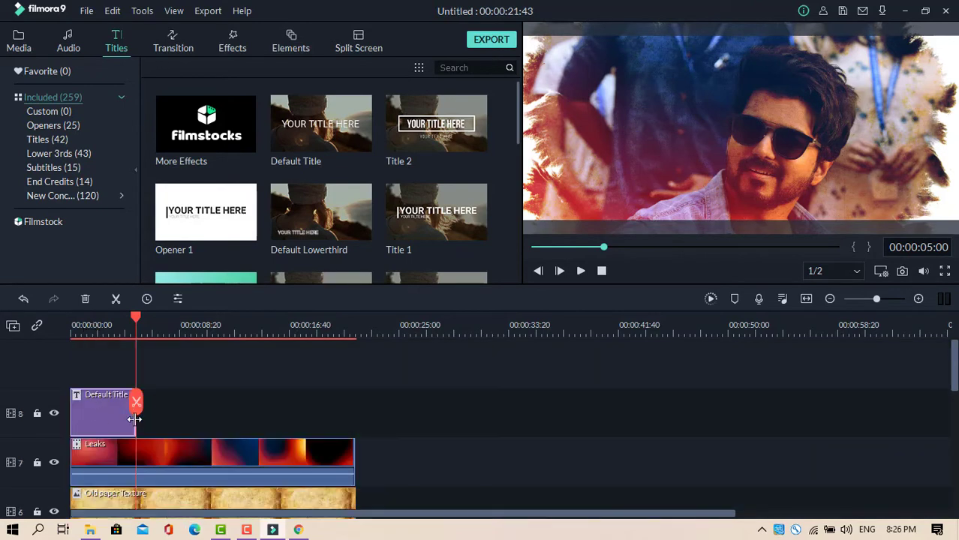
Step: Extend the Default Title clip to the end of the slideshow and open its text settings
{"action": "left_click_drag", "start_coordinate": [134, 420], "coordinate": [353, 450]}
{"action": "double_click", "coordinate": [330, 413]}
{"action": "left_click", "coordinate": [300, 101]}
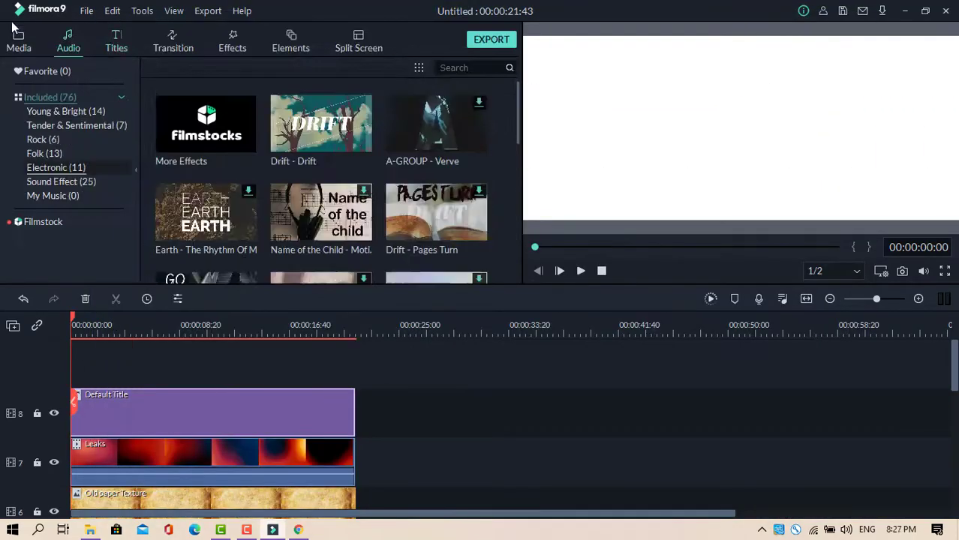